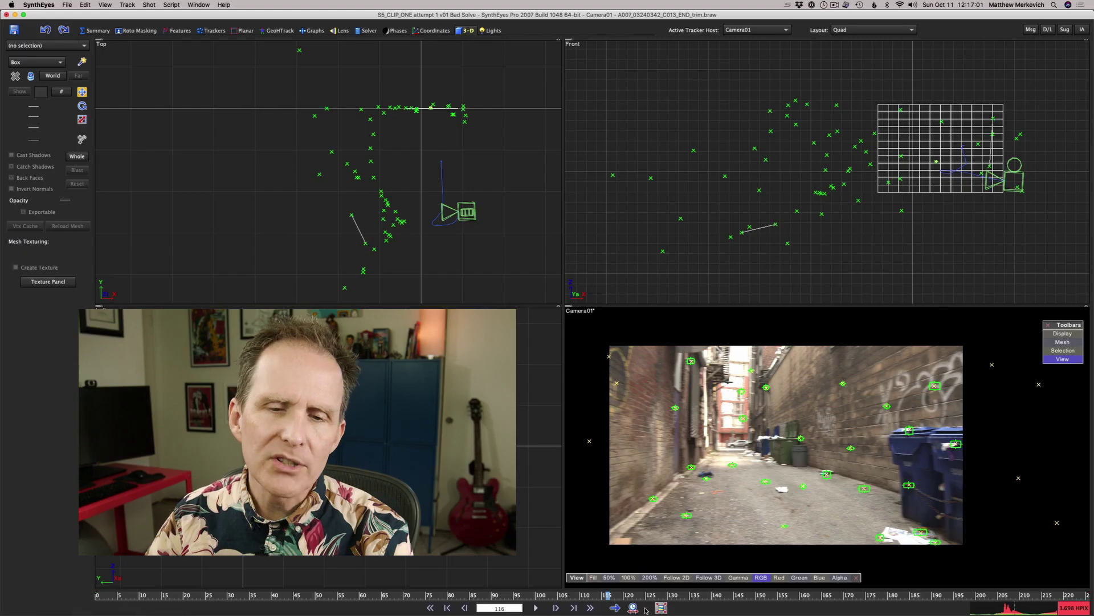
Scrub through the shot from frame 0 to past frame 88 to examine the solved camera path in the Top view
{"action": "left_click_drag", "start_coordinate": [608, 595], "coordinate": [47, 615]}
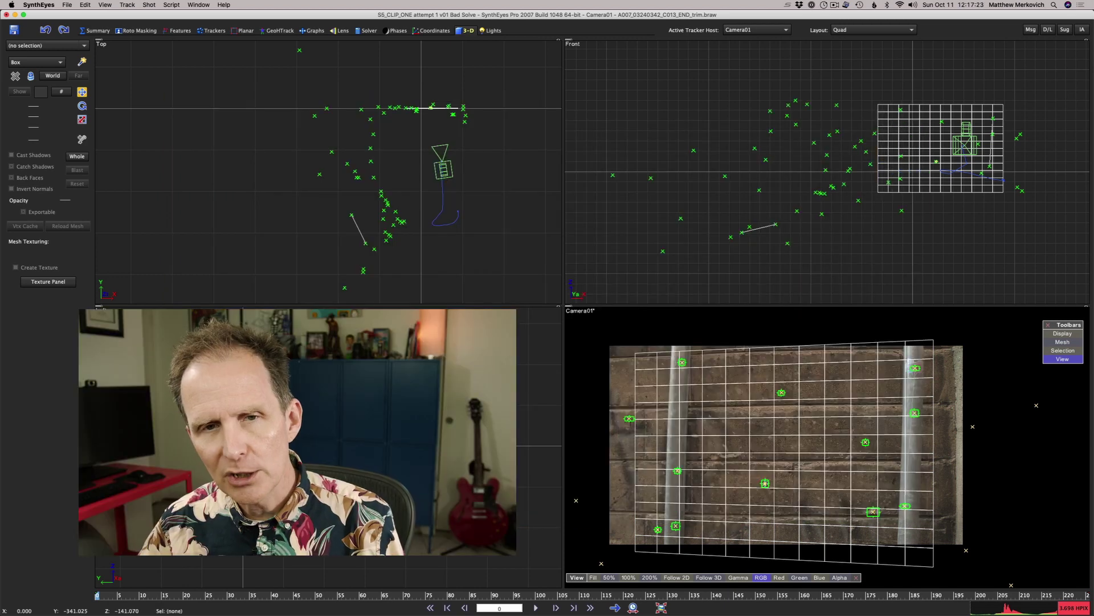
{"action": "scroll", "coordinate": [448, 174], "scroll_direction": "up", "scroll_amount": 2}
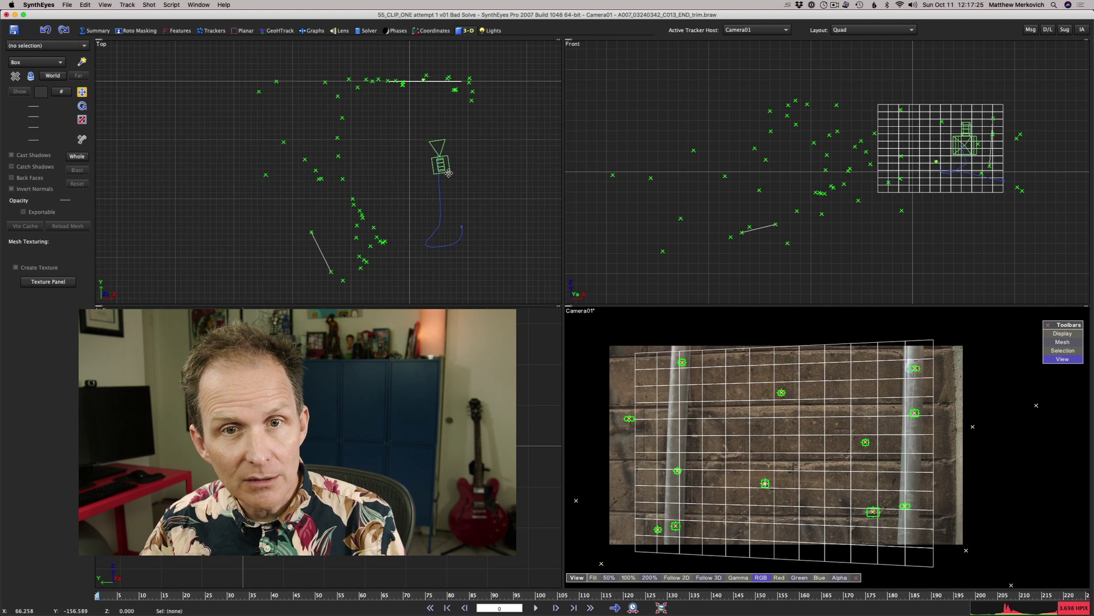
{"action": "left_click_drag", "start_coordinate": [148, 591], "coordinate": [463, 557]}
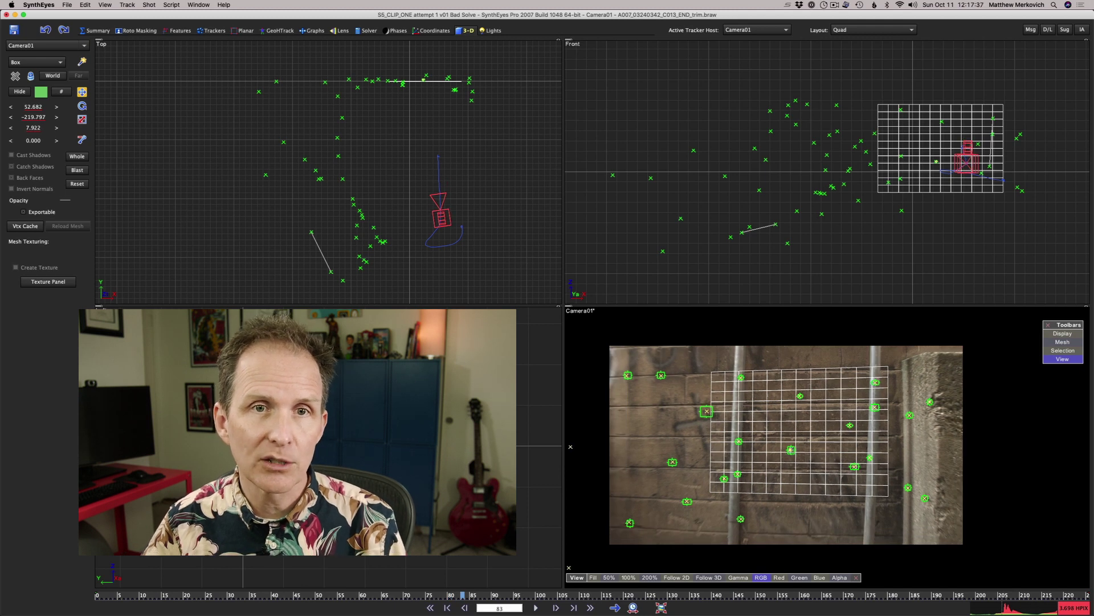
{"action": "left_click_drag", "start_coordinate": [463, 557], "coordinate": [488, 573]}
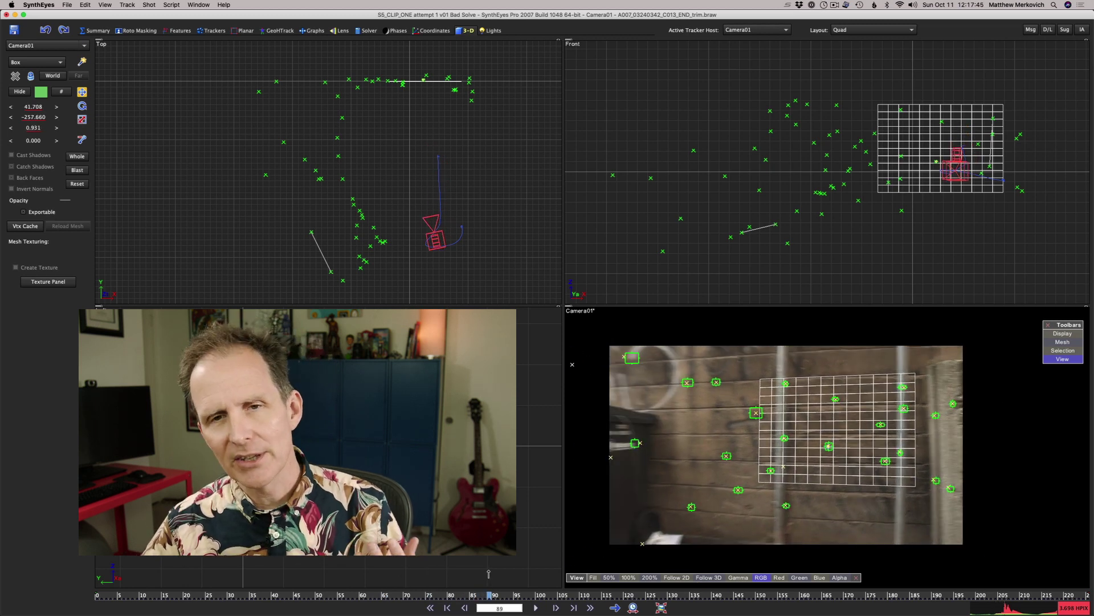
{"action": "left_click_drag", "start_coordinate": [490, 572], "coordinate": [521, 566]}
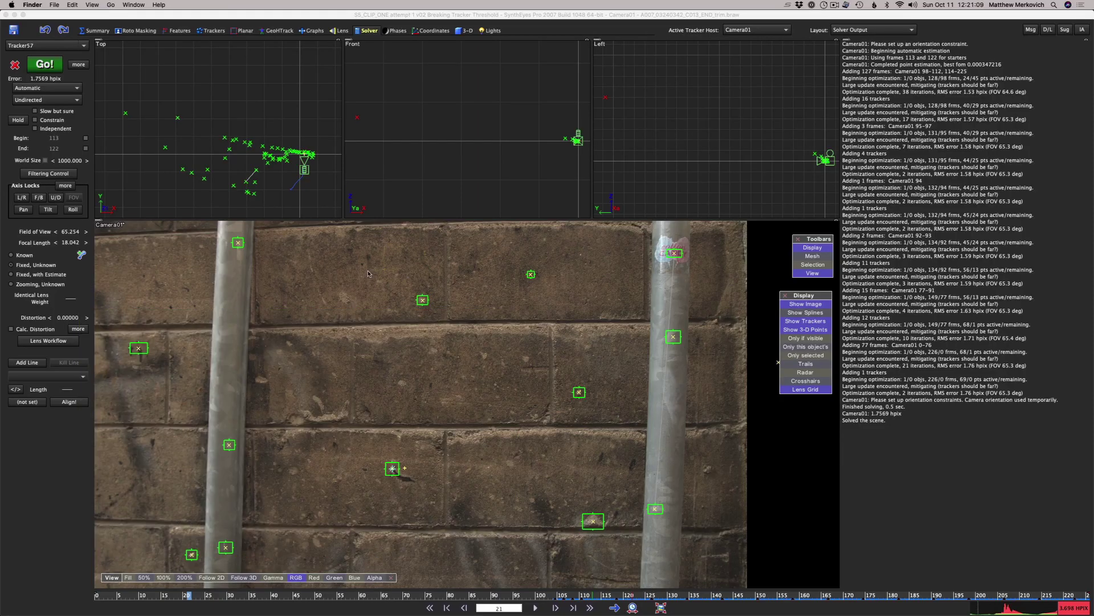
Go to frame 118 and select the two outlying trackers far from the point cloud in the Top view for inspection
{"action": "scroll", "coordinate": [420, 350], "scroll_direction": "down", "scroll_amount": 5}
{"action": "scroll", "coordinate": [420, 350], "scroll_direction": "up", "scroll_amount": 2}
{"action": "left_click_drag", "start_coordinate": [207, 596], "coordinate": [616, 608]}
{"action": "left_click", "coordinate": [239, 121]}
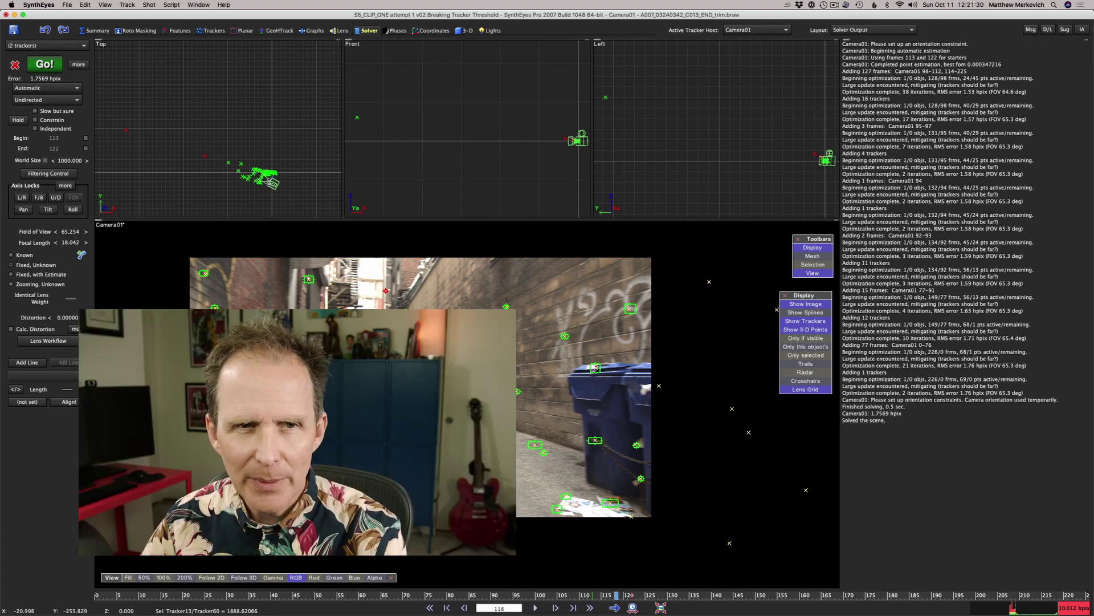
{"action": "scroll", "coordinate": [267, 190], "scroll_direction": "up", "scroll_amount": 5}
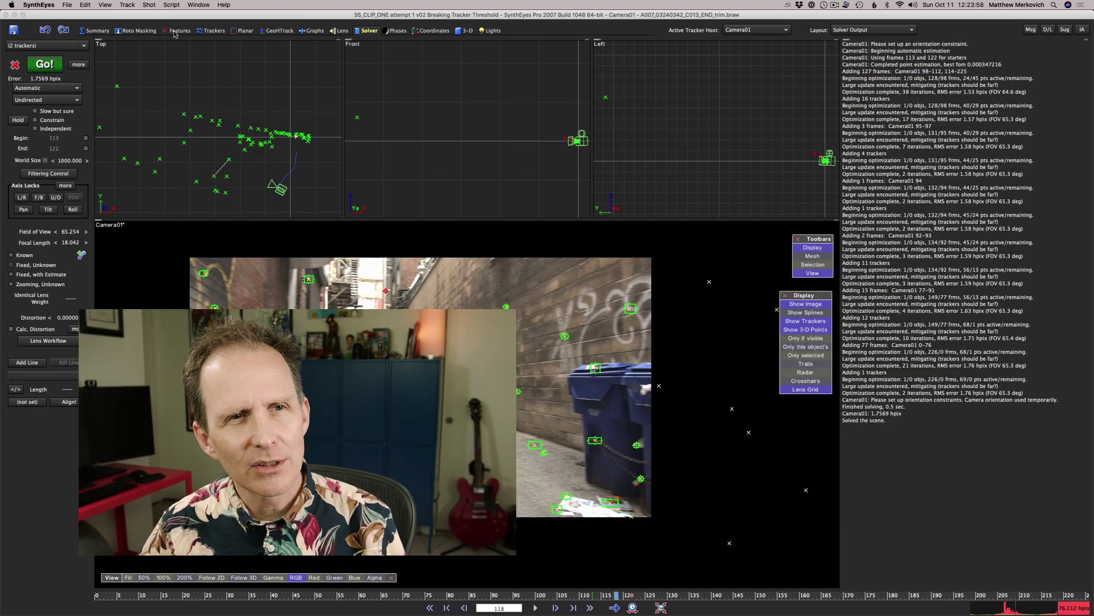
Select all trackers in the Features room, run the Rename Selected Trackers script on them, and clear the selection
{"action": "left_click", "coordinate": [176, 30]}
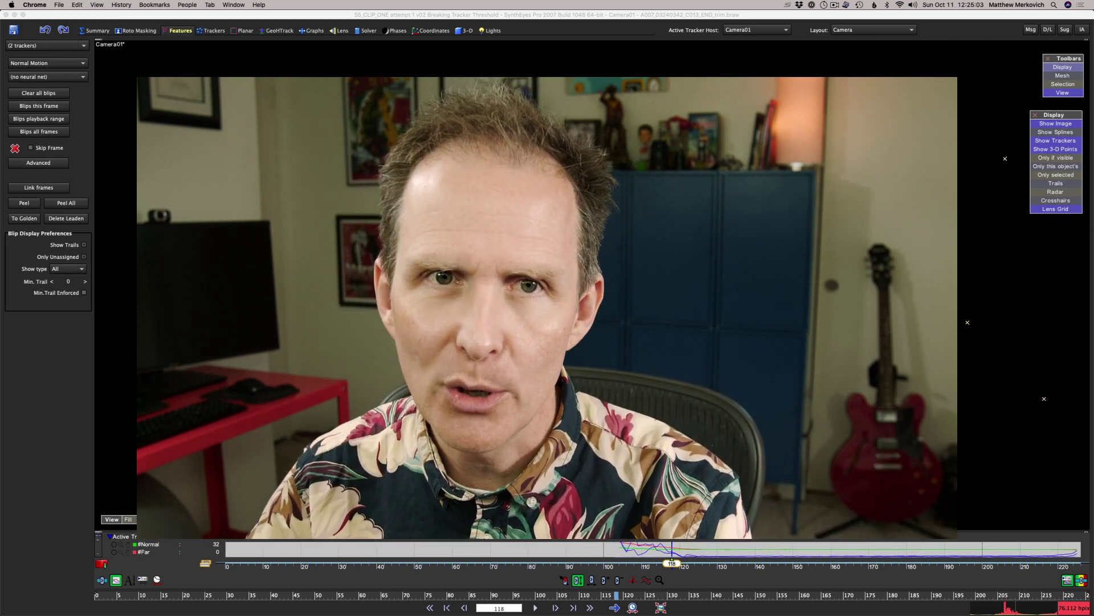
{"action": "left_click", "coordinate": [290, 23]}
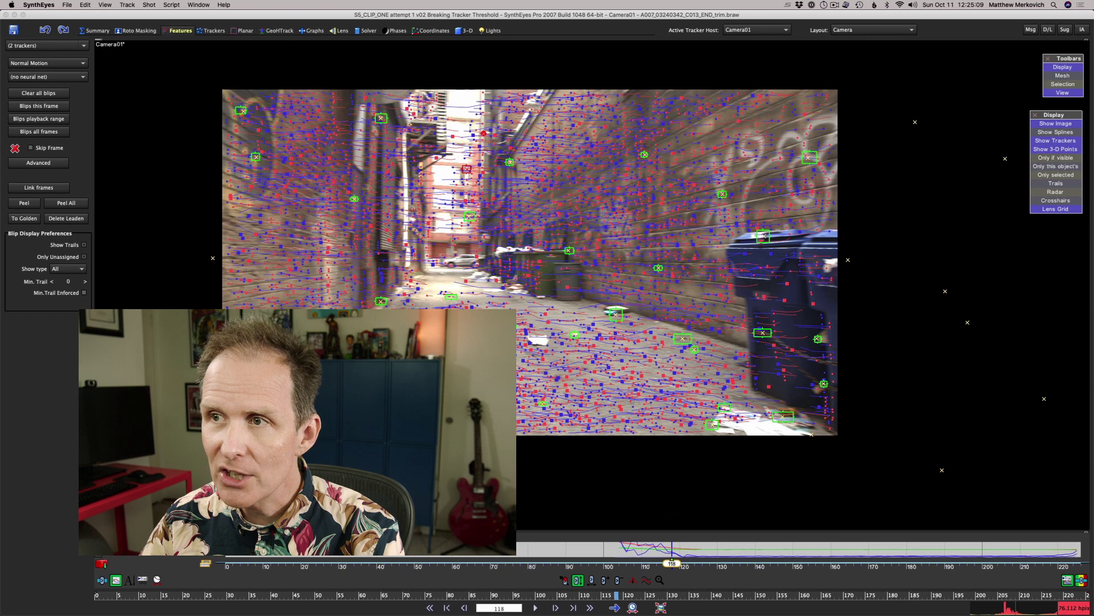
{"action": "key", "text": "ctrl+a"}
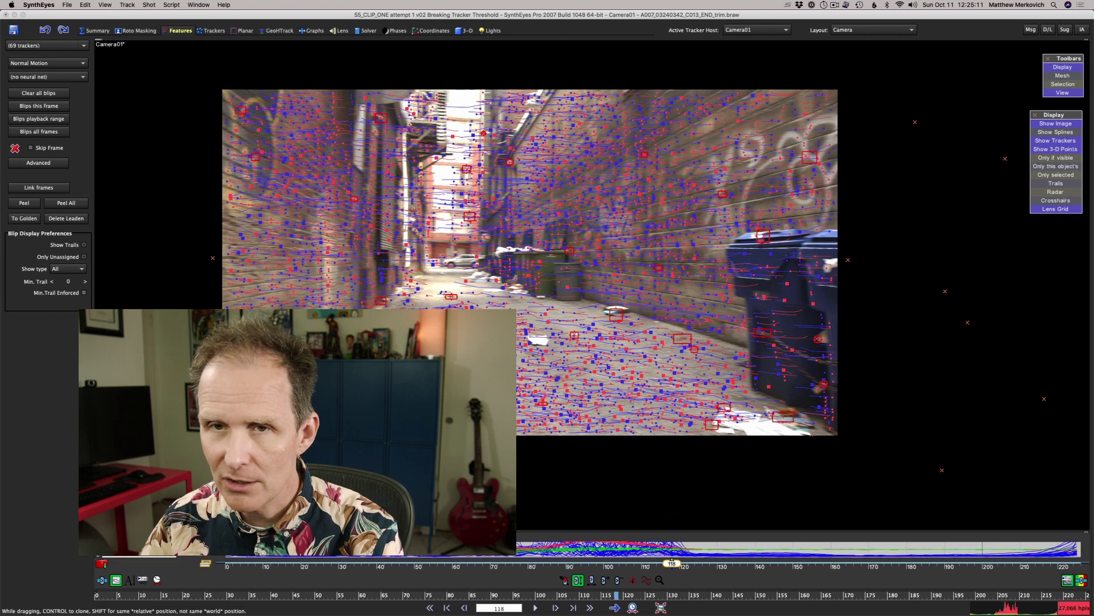
{"action": "left_click", "coordinate": [172, 4]}
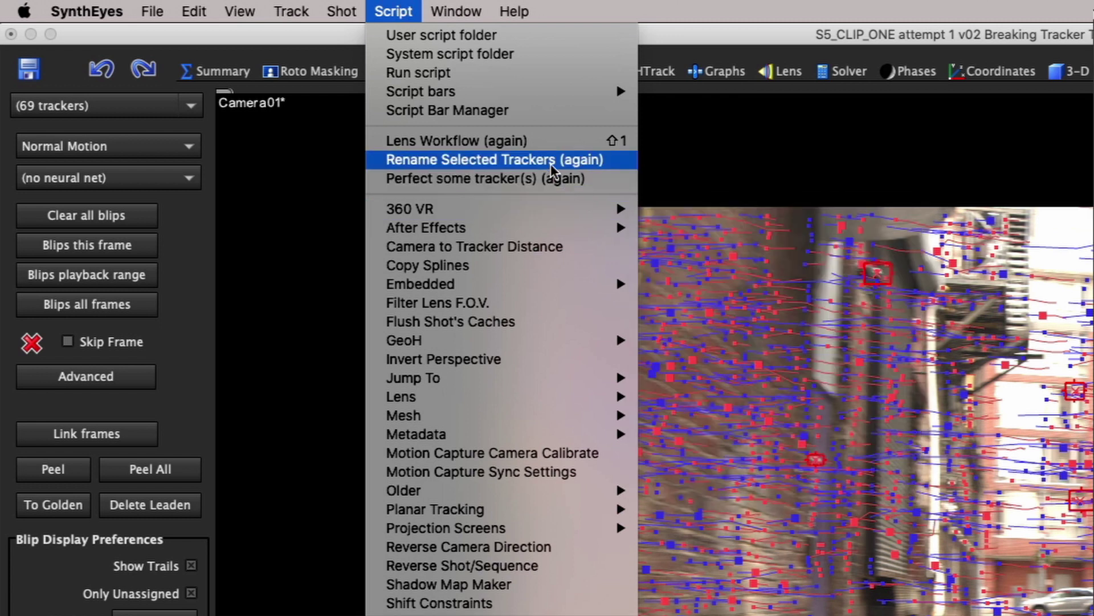
{"action": "left_click", "coordinate": [550, 160]}
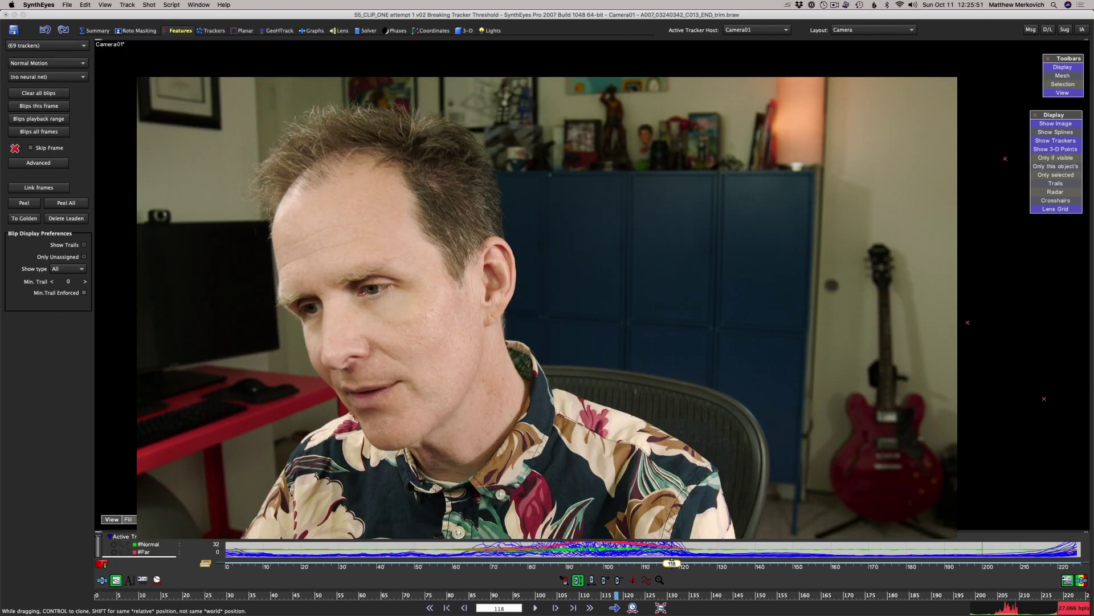
{"action": "key", "text": "ctrl+d"}
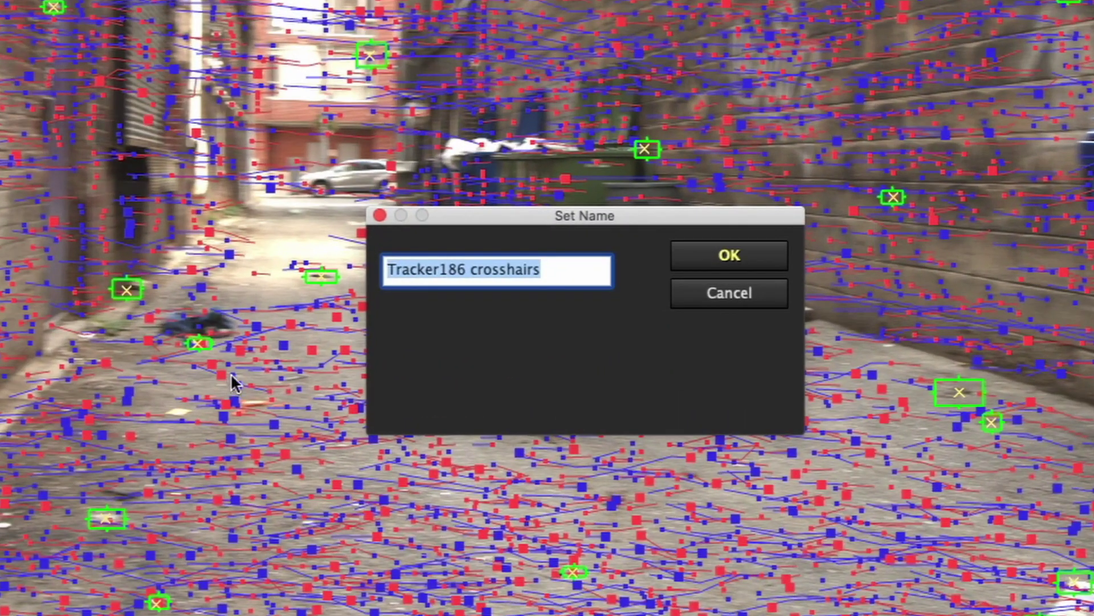
Name the tracker at the base of the bin "Tracker186 crosshairs" and go to frame 96
{"action": "left_click", "coordinate": [729, 255]}
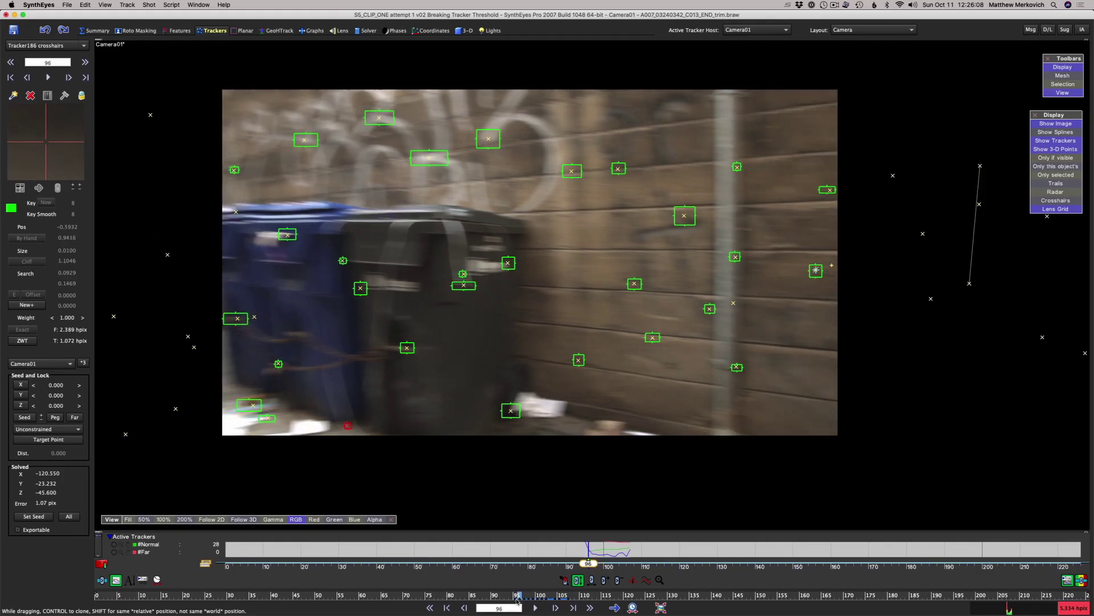
{"action": "left_click_drag", "start_coordinate": [551, 600], "coordinate": [519, 603]}
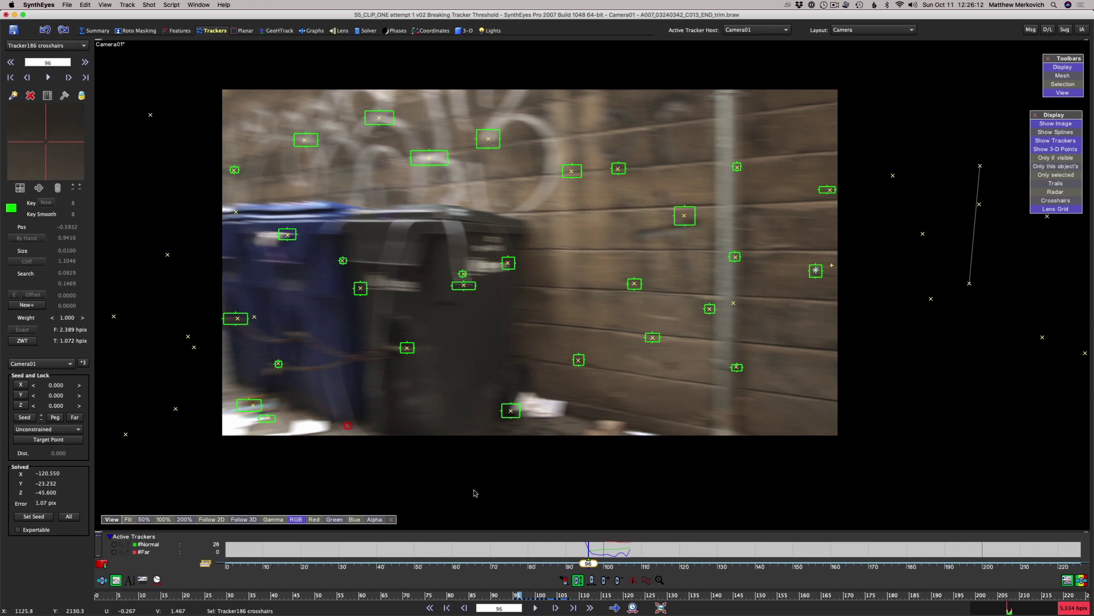
Turn on crosshairs display in the camera view and unlock the crosshairs tracker at frame 106
{"action": "left_click_drag", "start_coordinate": [1064, 115], "coordinate": [1030, 128]}
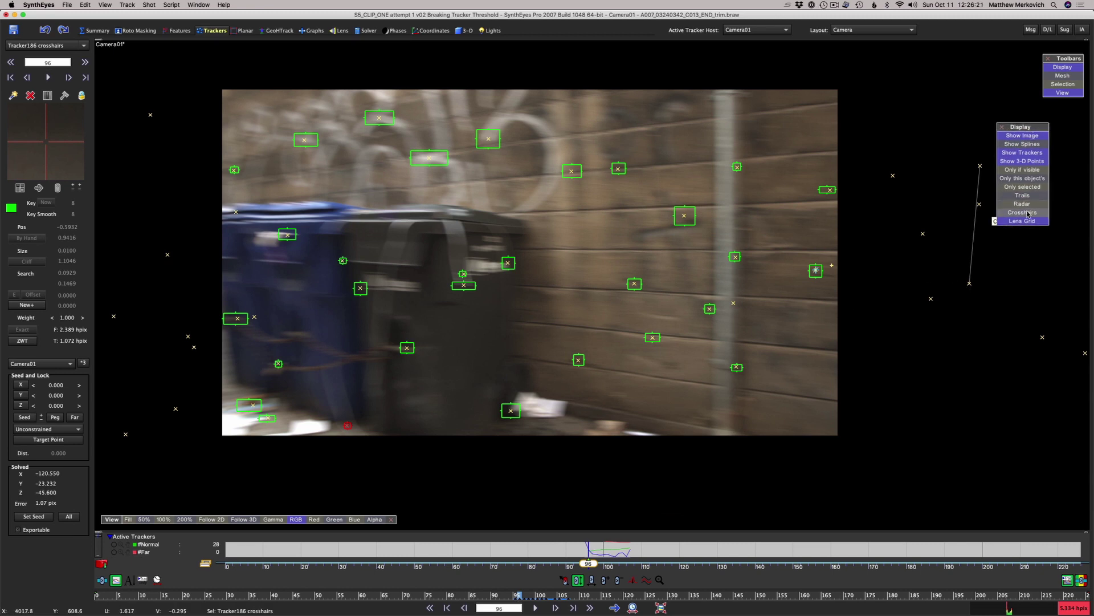
{"action": "left_click", "coordinate": [566, 600]}
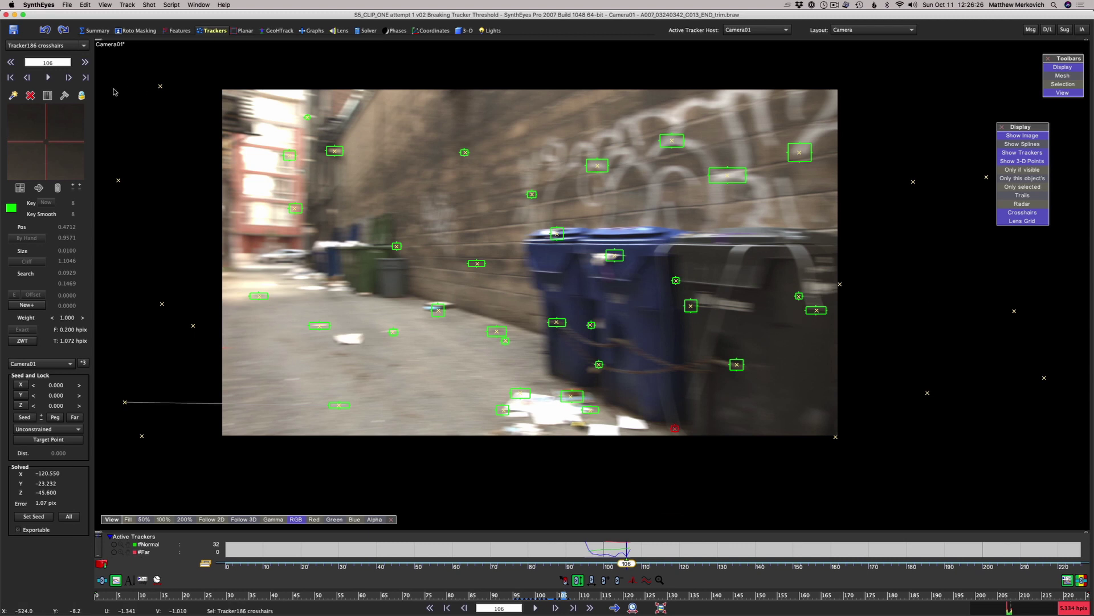
{"action": "left_click", "coordinate": [82, 96]}
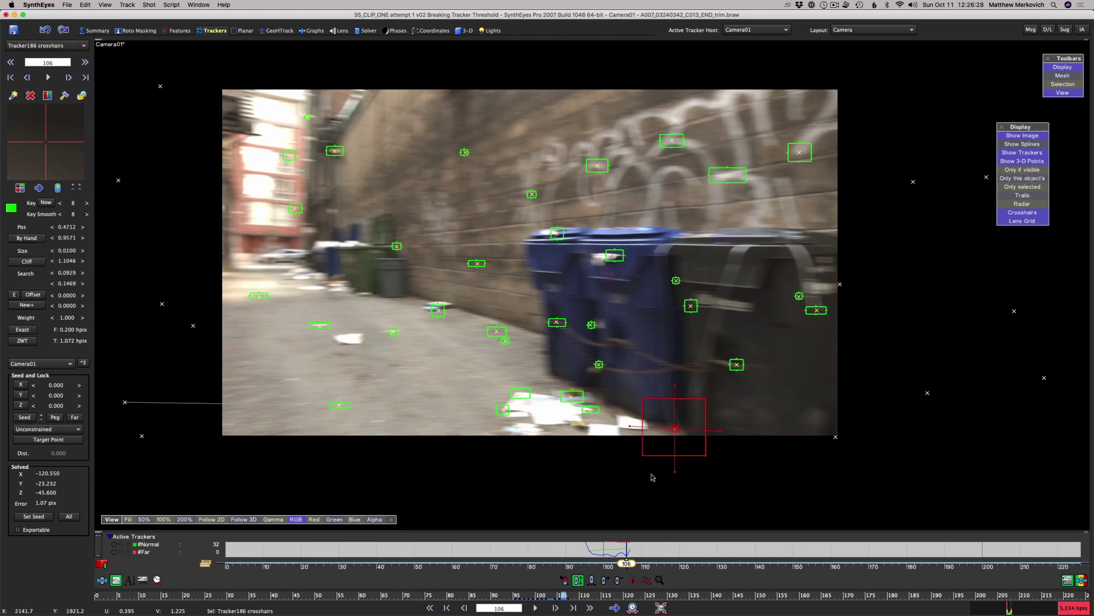
Go to frame 98 and examine the tracker's crosshairs against the blurred base of the bin up close
{"action": "left_click_drag", "start_coordinate": [547, 597], "coordinate": [529, 599]}
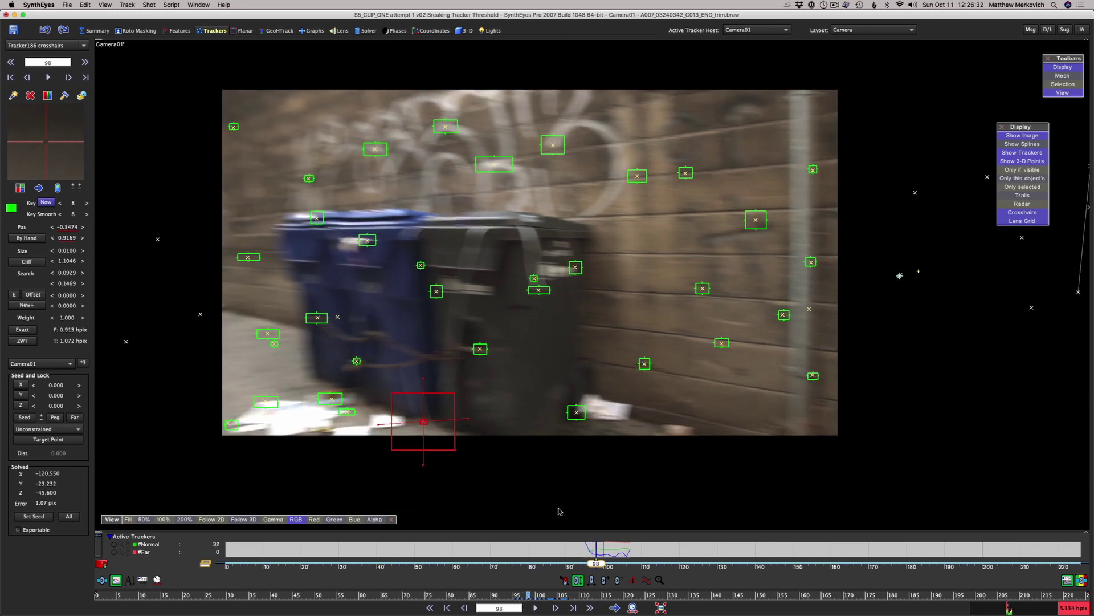
{"action": "scroll", "coordinate": [432, 439], "scroll_direction": "up", "scroll_amount": 5}
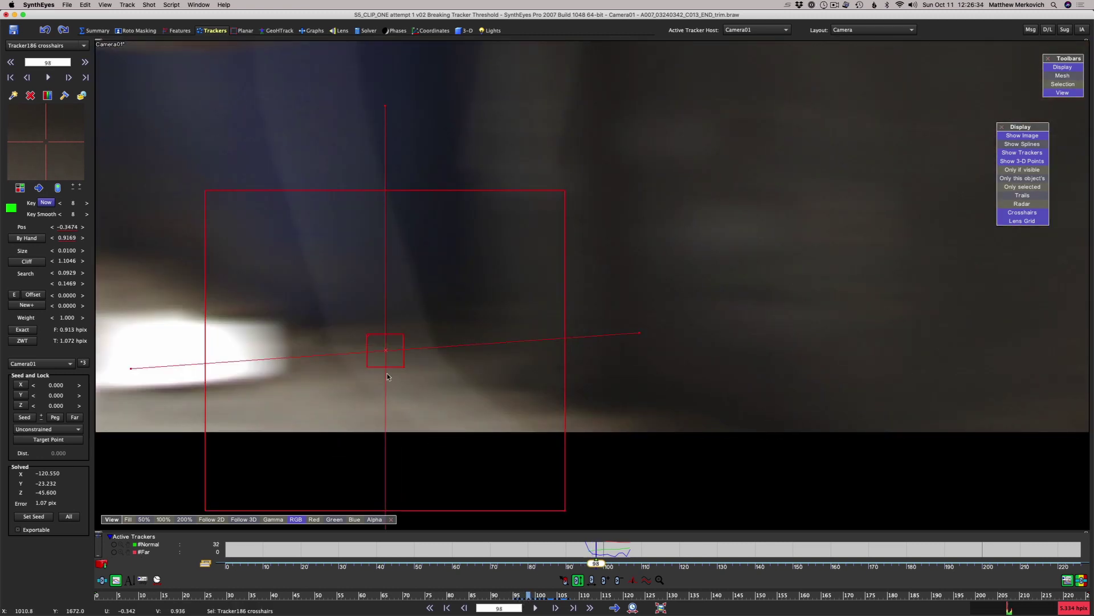
{"action": "scroll", "coordinate": [388, 368], "scroll_direction": "up", "scroll_amount": 2}
{"action": "middle_click_drag", "start_coordinate": [388, 367], "coordinate": [566, 252]}
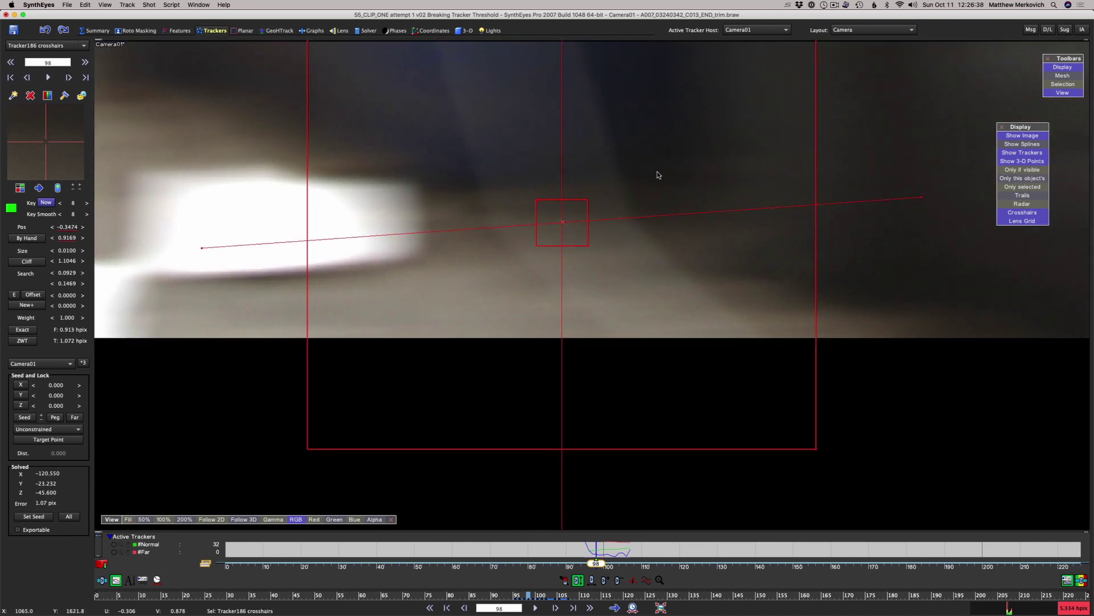
{"action": "scroll", "coordinate": [659, 175], "scroll_direction": "down", "scroll_amount": 4}
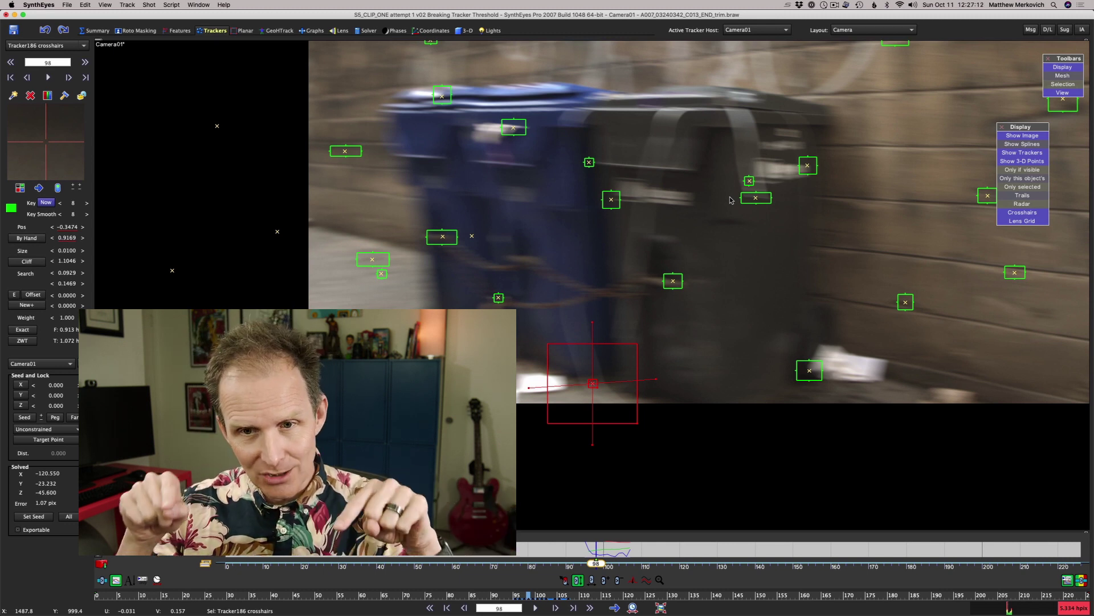
Step back and forth through frames 95 to 108 to examine how the tracker's crosshairs follow the base of the bin
{"action": "scroll", "coordinate": [610, 370], "scroll_direction": "up", "scroll_amount": 5}
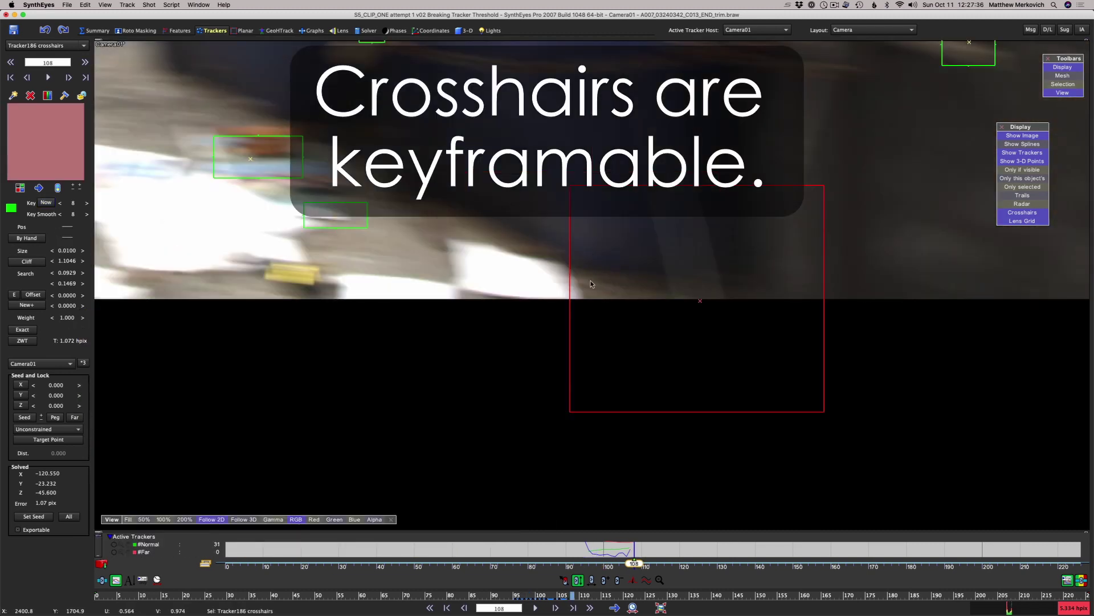
{"action": "key", "text": "comma"}
{"action": "key", "text": "comma"}
{"action": "key", "text": "comma"}
{"action": "key", "text": "comma"}
{"action": "key", "text": "comma"}
{"action": "key", "text": "comma"}
{"action": "key", "text": "comma"}
{"action": "key", "text": "comma"}
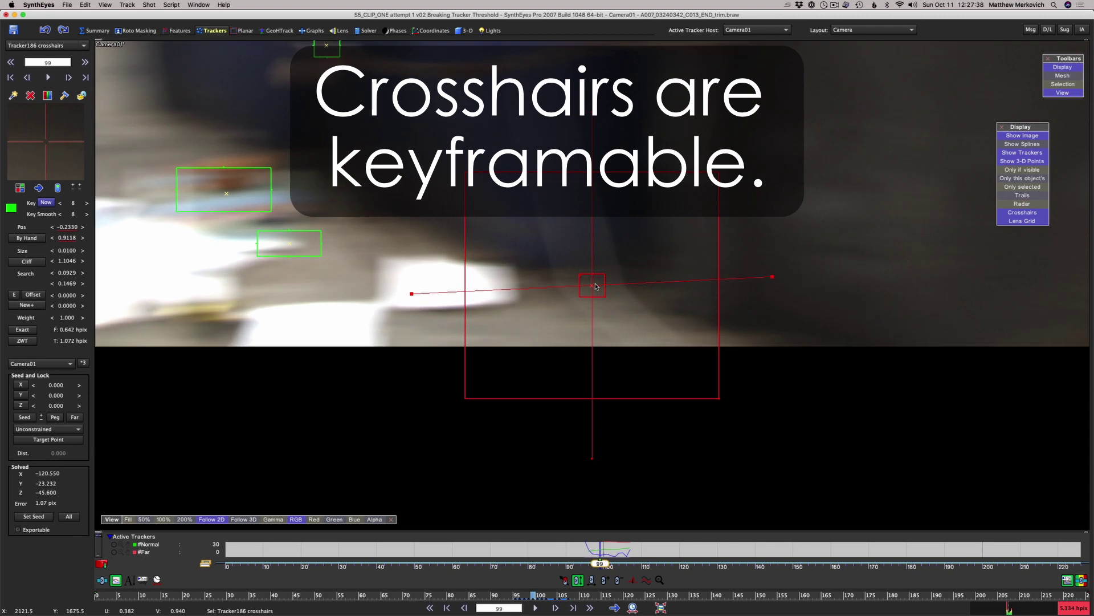
{"action": "key", "text": "period"}
{"action": "key", "text": "period"}
{"action": "key", "text": "period"}
{"action": "key", "text": "period"}
{"action": "key", "text": "period"}
{"action": "key", "text": "period"}
{"action": "key", "text": "period"}
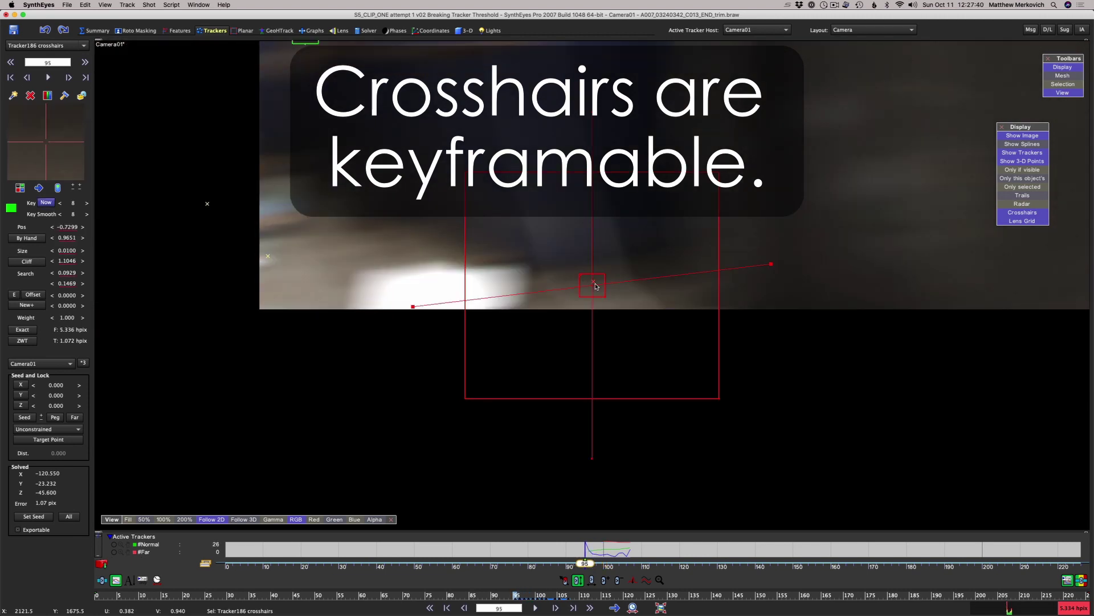
{"action": "key", "text": "period"}
{"action": "key", "text": "period"}
{"action": "key", "text": "period"}
{"action": "key", "text": "period"}
{"action": "key", "text": "period"}
{"action": "key", "text": "period"}
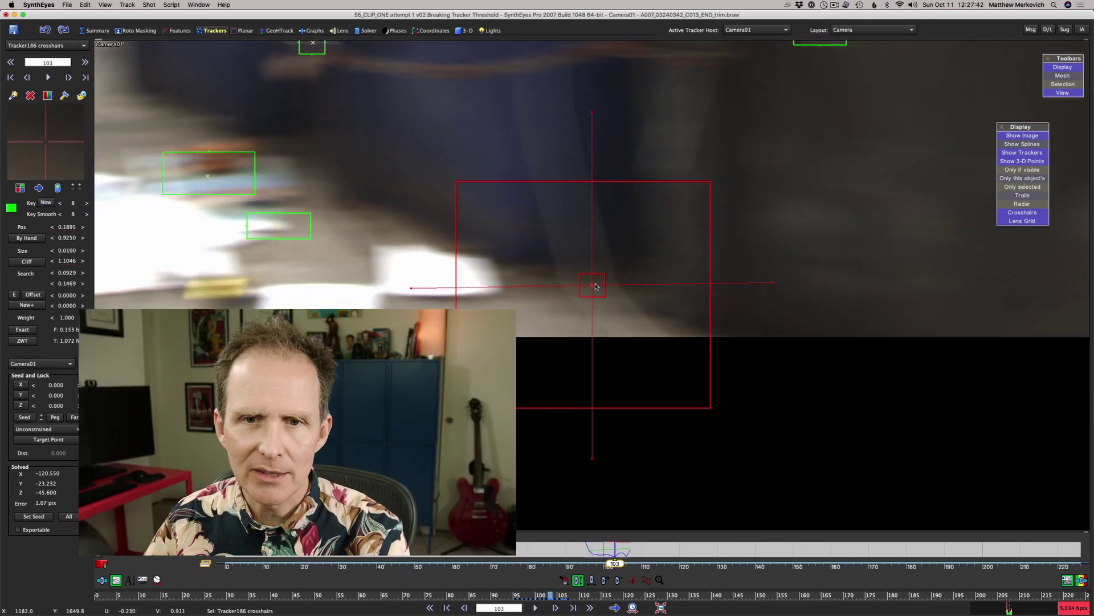
{"action": "key", "text": "comma"}
{"action": "key", "text": "comma"}
{"action": "key", "text": "comma"}
{"action": "key", "text": "comma"}
{"action": "key", "text": "comma"}
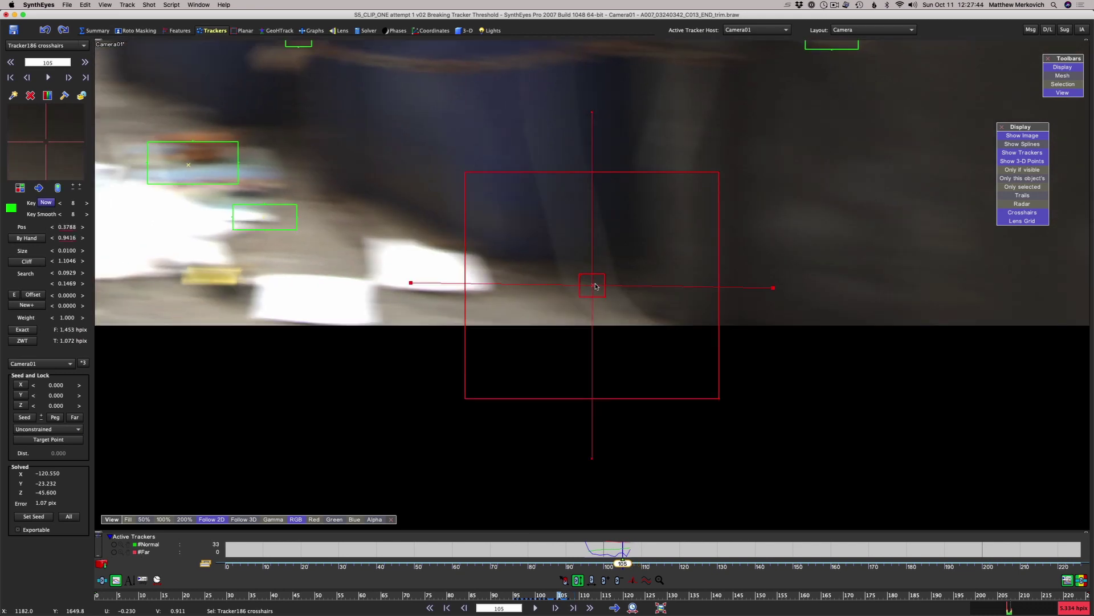
{"action": "key", "text": "period"}
{"action": "key", "text": "period"}
{"action": "key", "text": "period"}
{"action": "key", "text": "period"}
{"action": "key", "text": "period"}
{"action": "key", "text": "period"}
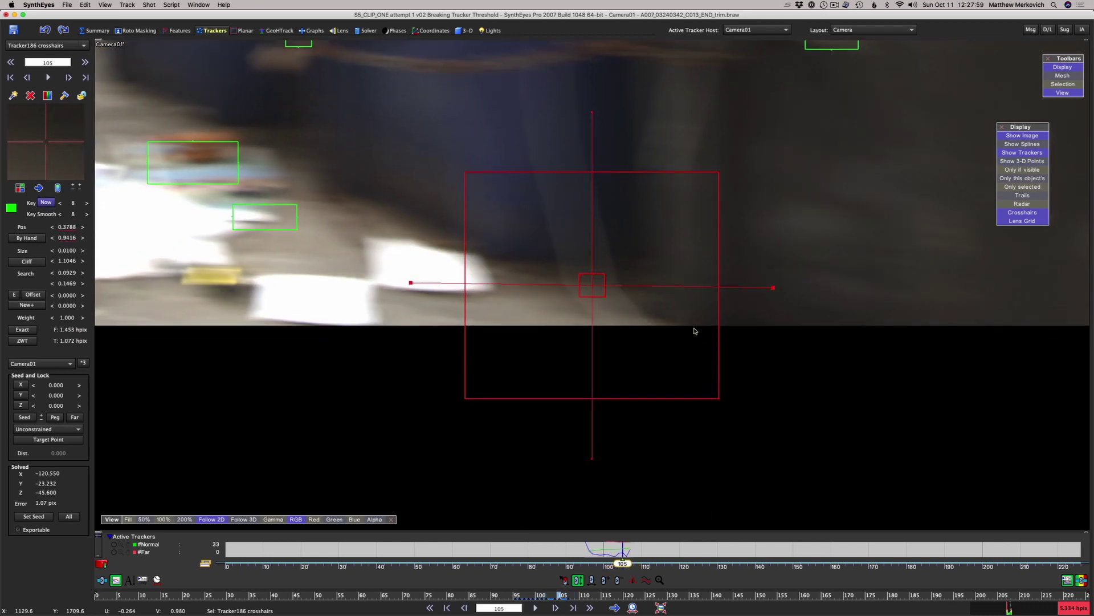
{"action": "key", "text": "comma"}
{"action": "key", "text": "comma"}
{"action": "key", "text": "comma"}
{"action": "key", "text": "comma"}
{"action": "key", "text": "comma"}
{"action": "key", "text": "comma"}
{"action": "key", "text": "comma"}
{"action": "key", "text": "comma"}
{"action": "key", "text": "comma"}
{"action": "key", "text": "comma"}
{"action": "key", "text": "comma"}
{"action": "key", "text": "comma"}
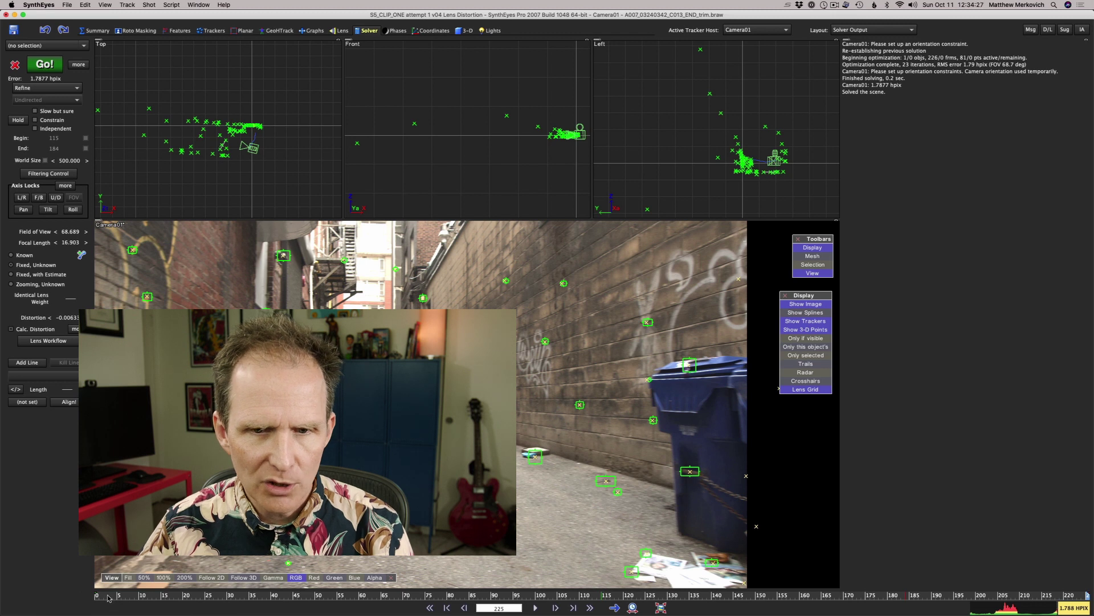
Return to frame 0 and hide the lens grid over the camera view in the Lens room
{"action": "key", "text": "Home"}
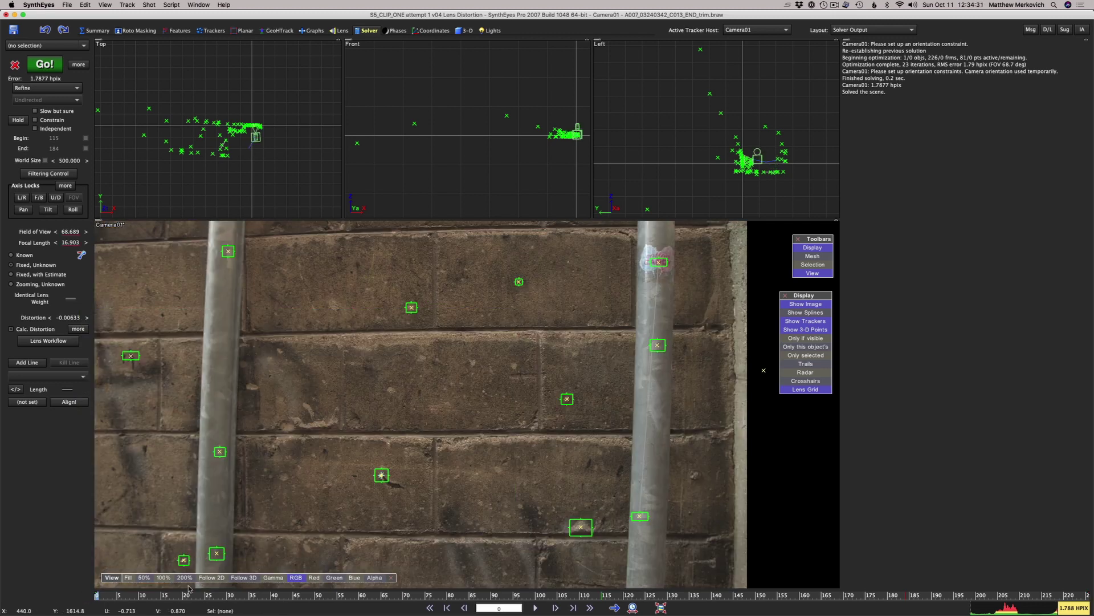
{"action": "left_click", "coordinate": [341, 31]}
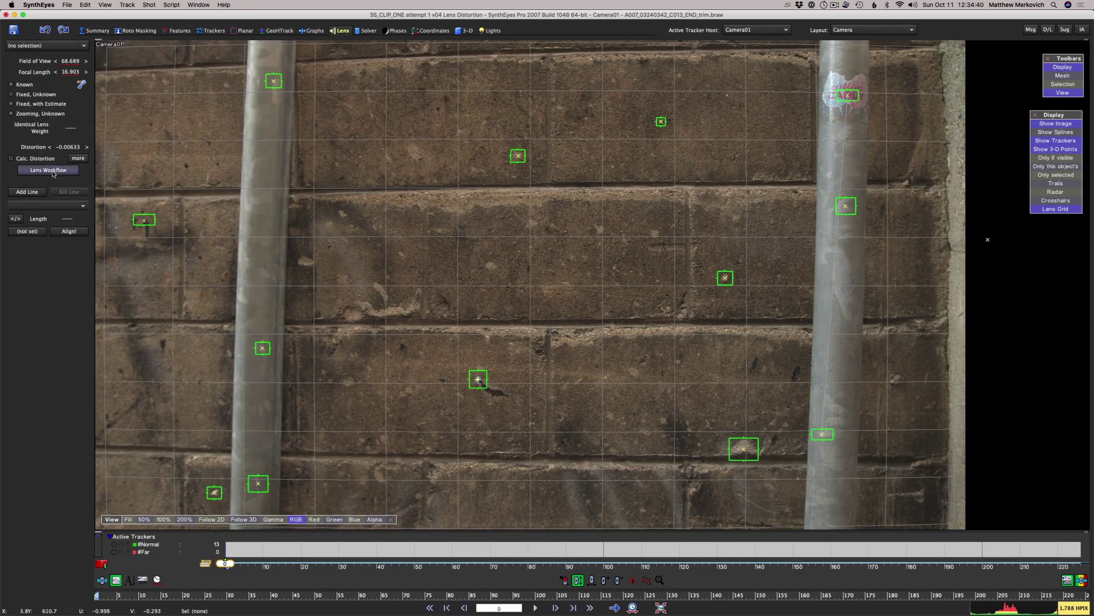
{"action": "right_click", "coordinate": [200, 171]}
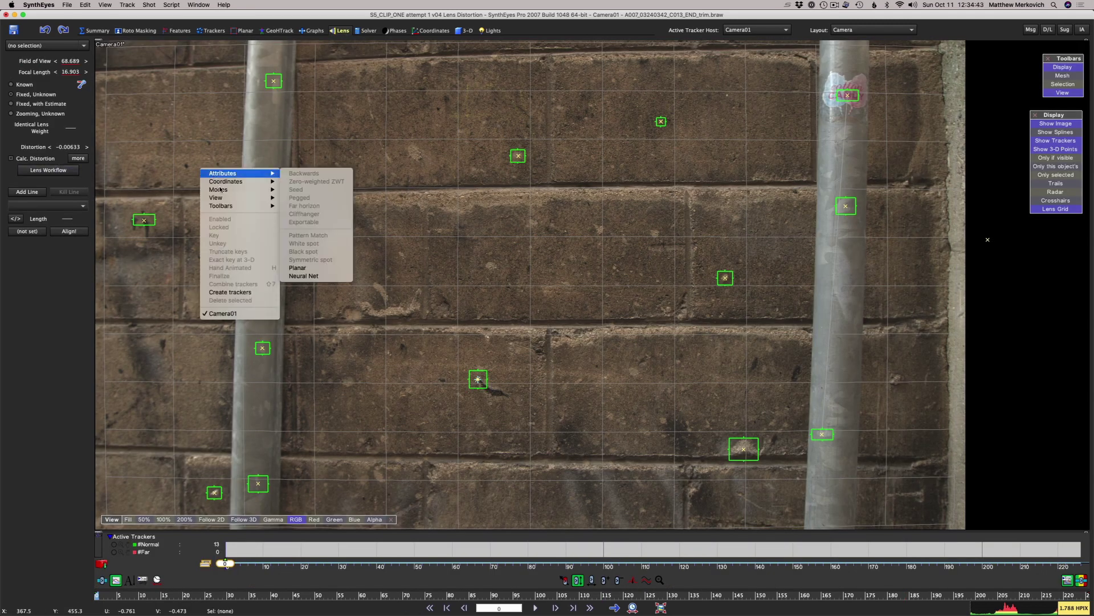
{"action": "mouse_move", "coordinate": [228, 197]}
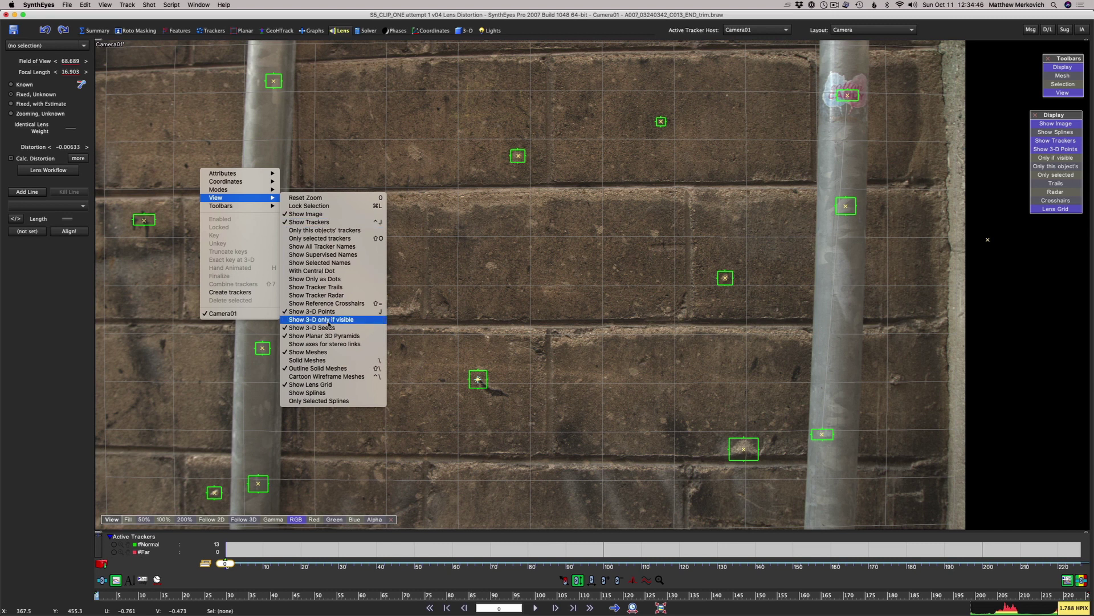
{"action": "left_click", "coordinate": [331, 386]}
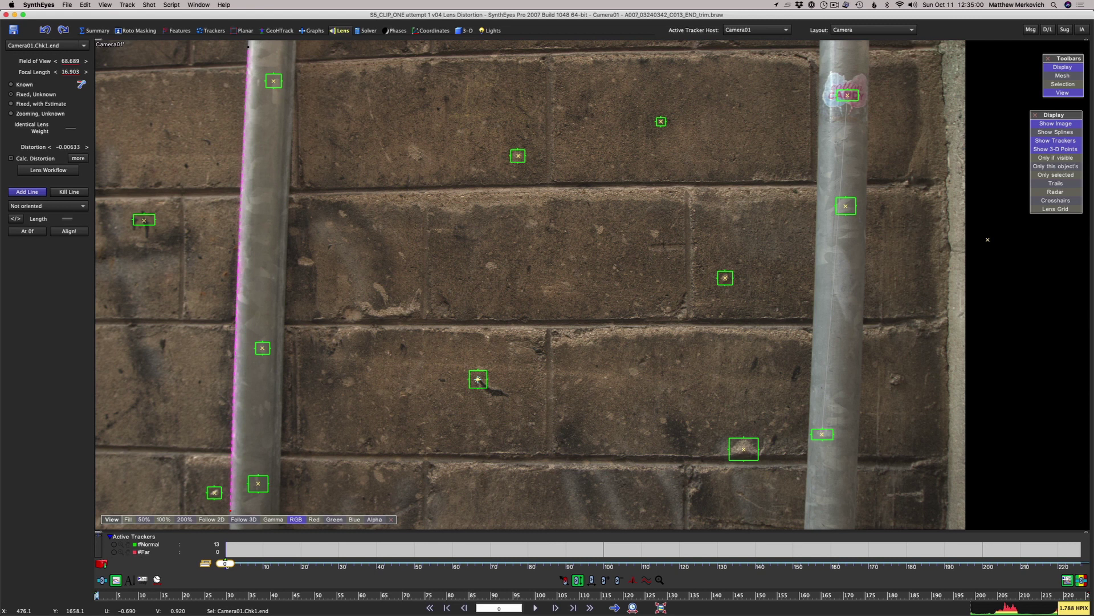
Examine up close how the lens line follows the left pipe's edge, and check the calculated distortion value
{"action": "scroll", "coordinate": [239, 258], "scroll_direction": "up", "scroll_amount": 5}
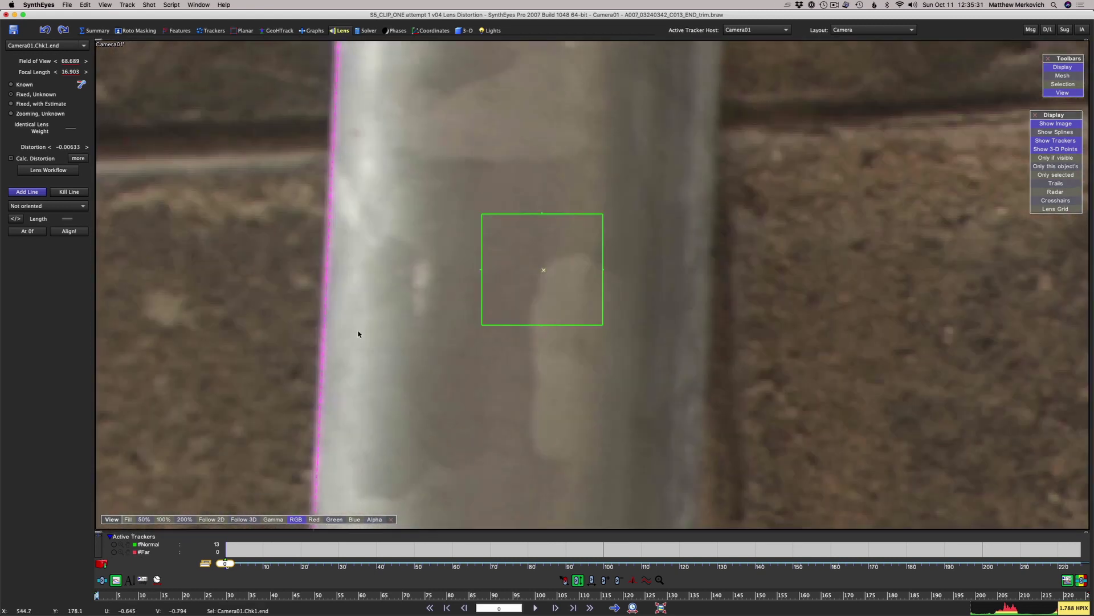
{"action": "scroll", "coordinate": [391, 342], "scroll_direction": "down", "scroll_amount": 5}
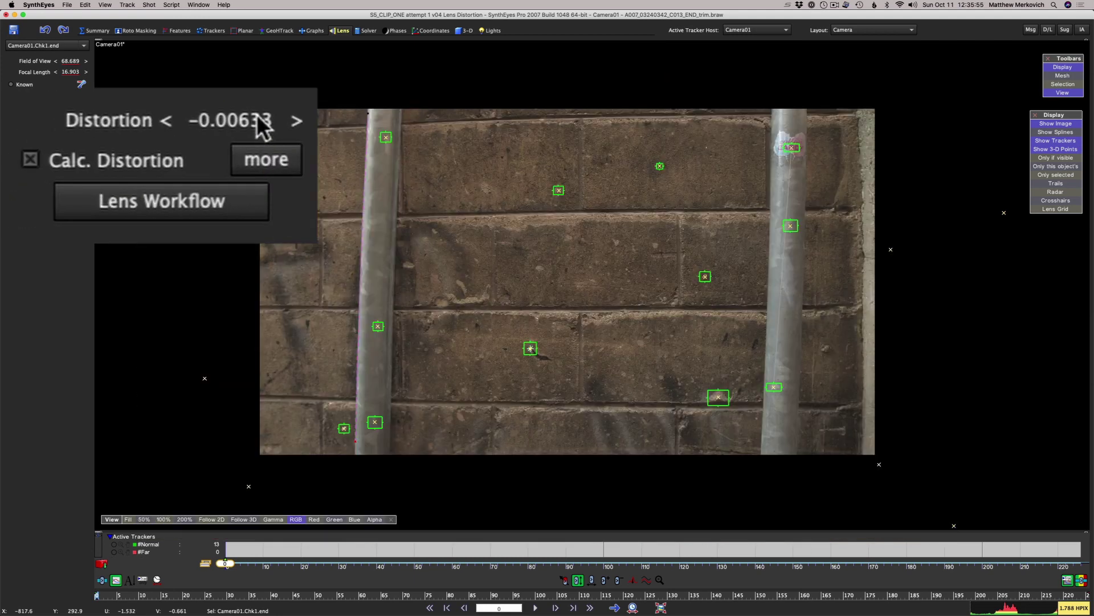
{"action": "left_click_drag", "start_coordinate": [261, 122], "coordinate": [285, 122]}
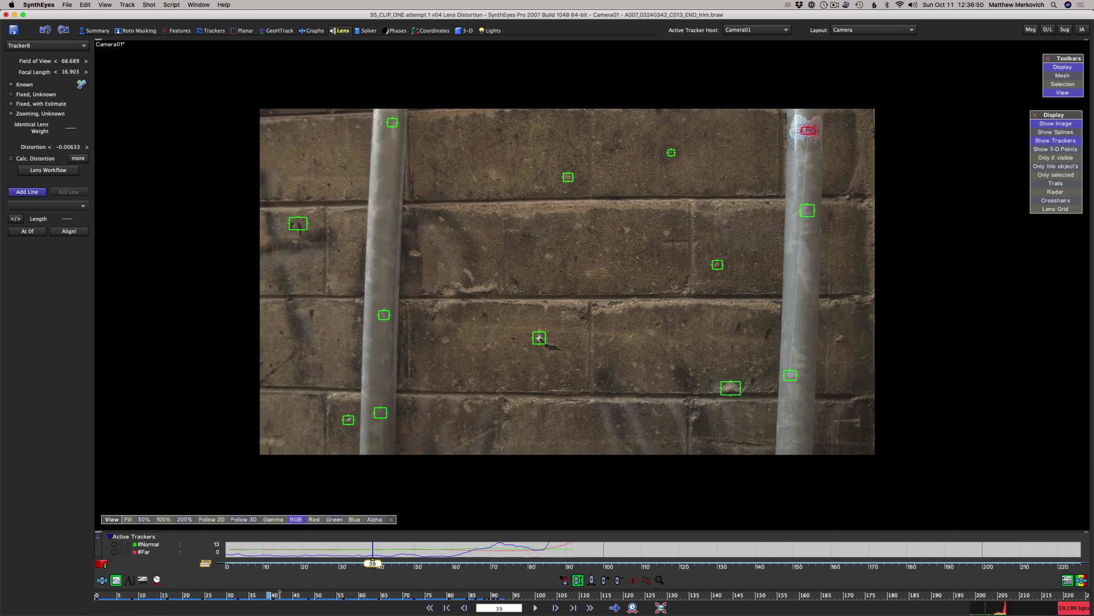
Scrub further through the shot and show the solved 3-D points together with the trackers in the camera view
{"action": "left_click_drag", "start_coordinate": [393, 595], "coordinate": [420, 610]}
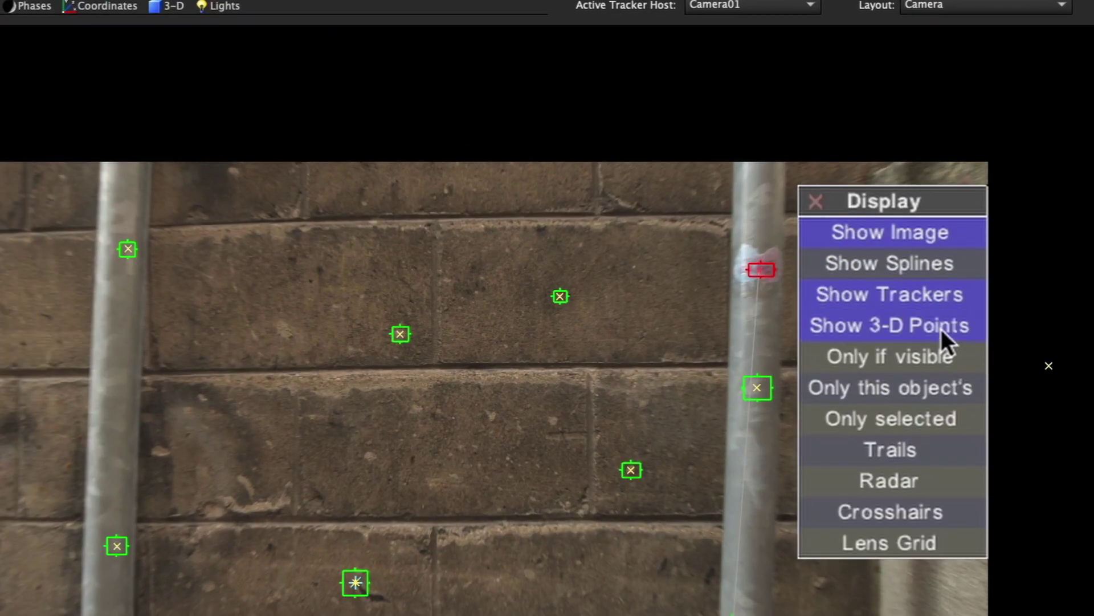
{"action": "left_click", "coordinate": [1069, 150]}
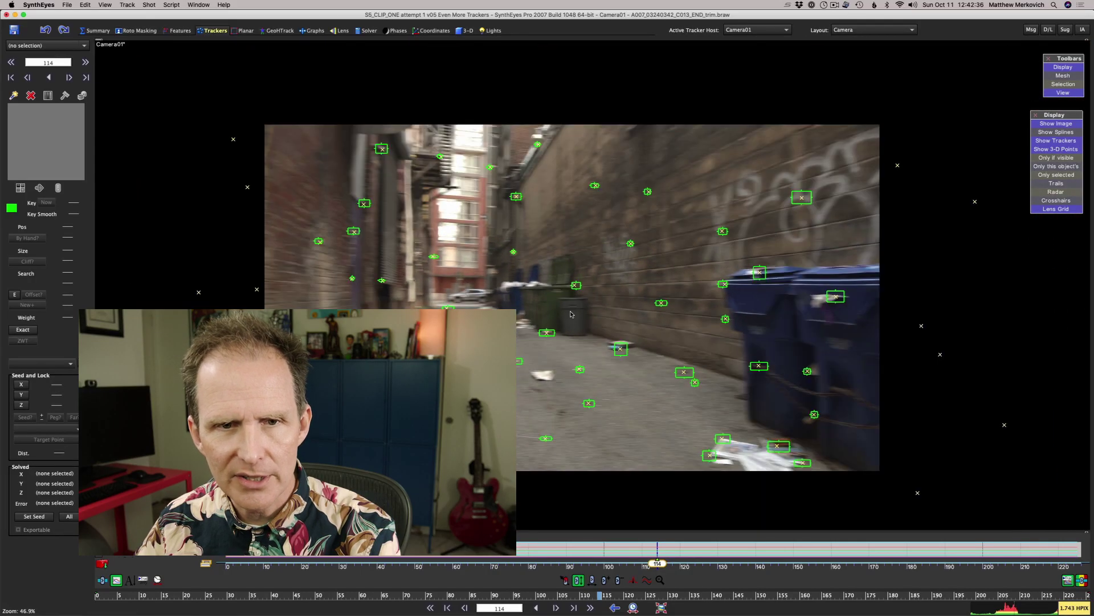
Examine the solved tracker points and the camera path up close in the Top and Left views
{"action": "middle_click_drag", "start_coordinate": [571, 313], "coordinate": [526, 324]}
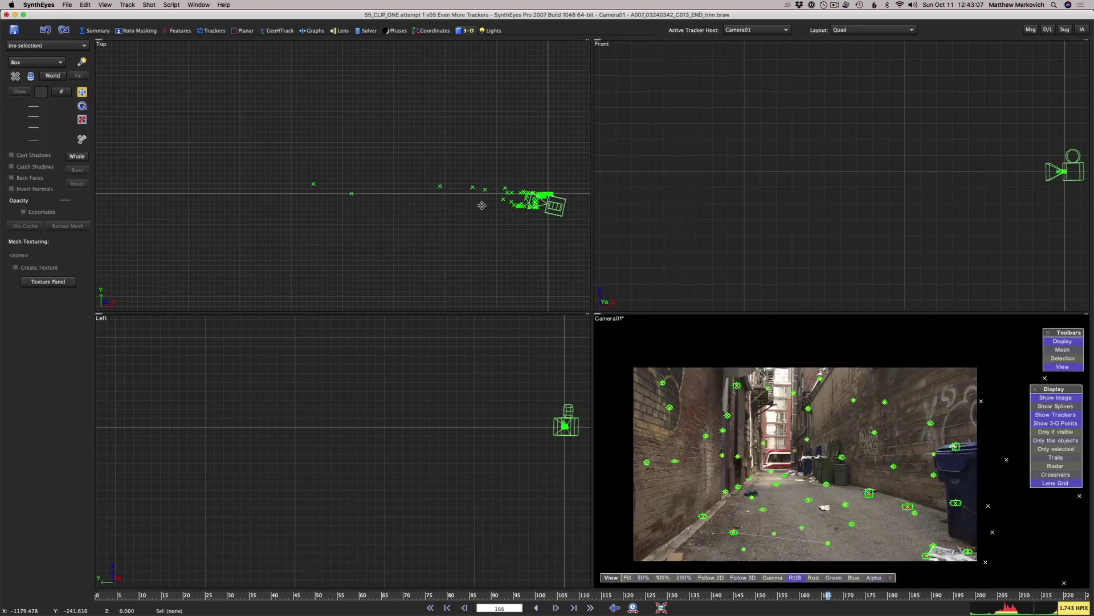
{"action": "middle_click_drag", "start_coordinate": [482, 205], "coordinate": [361, 183]}
{"action": "scroll", "coordinate": [317, 125], "scroll_direction": "up", "scroll_amount": 5}
{"action": "middle_click_drag", "start_coordinate": [476, 423], "coordinate": [330, 481]}
{"action": "scroll", "coordinate": [486, 407], "scroll_direction": "up", "scroll_amount": 5}
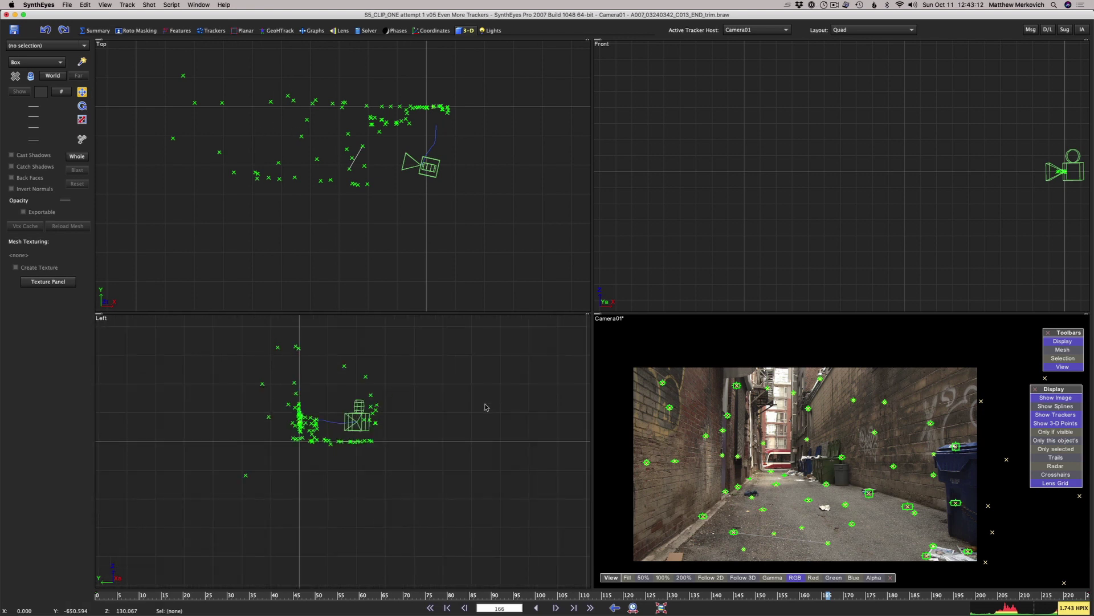
{"action": "scroll", "coordinate": [393, 431], "scroll_direction": "up", "scroll_amount": 3}
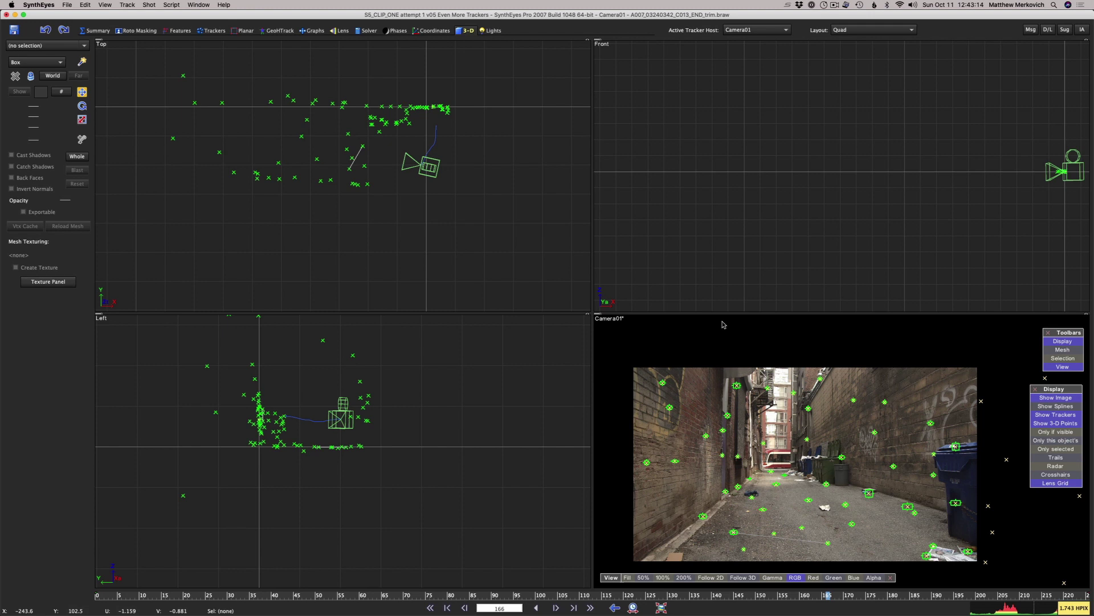
{"action": "scroll", "coordinate": [1078, 184], "scroll_direction": "up", "scroll_amount": 2}
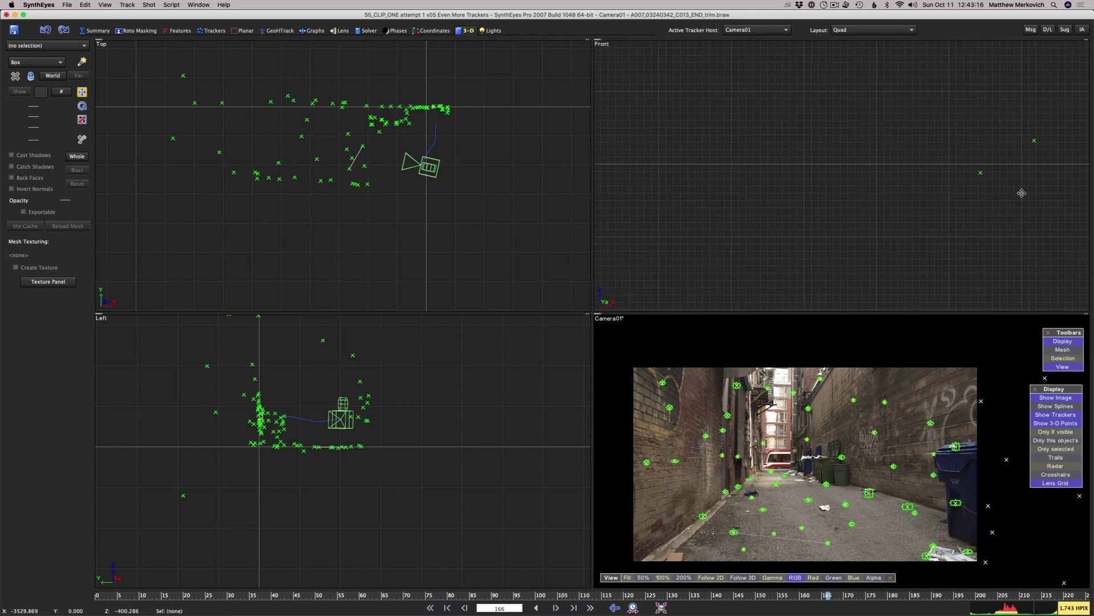
Examine the solved points in the Front view, including the outlying trackers far from the main cluster
{"action": "middle_click_drag", "start_coordinate": [1022, 193], "coordinate": [811, 241]}
{"action": "scroll", "coordinate": [939, 203], "scroll_direction": "up", "scroll_amount": 5}
{"action": "scroll", "coordinate": [925, 201], "scroll_direction": "down", "scroll_amount": 3}
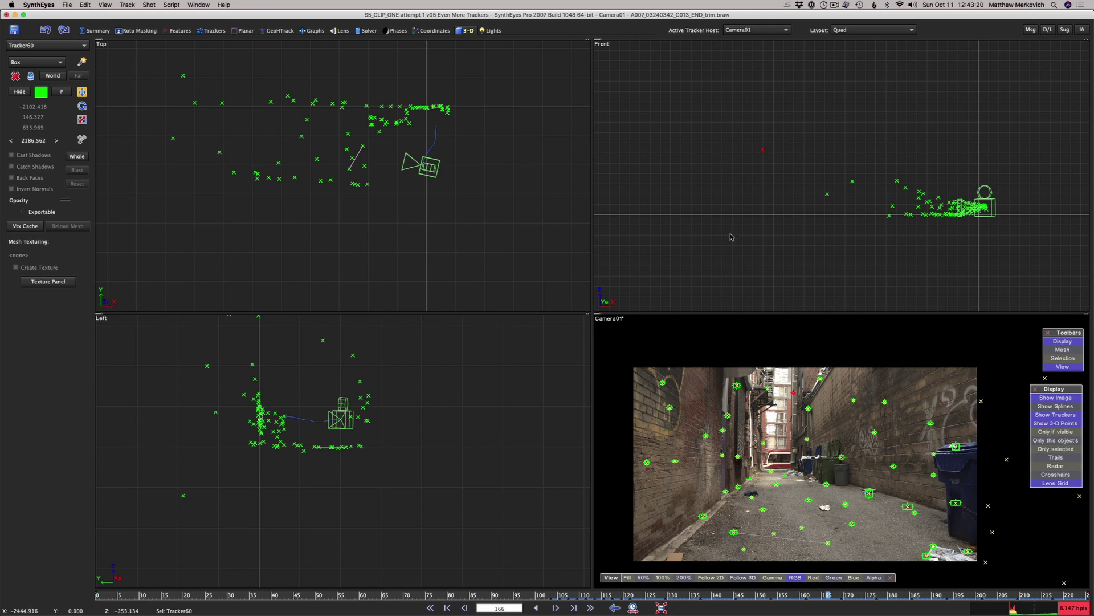
{"action": "middle_click_drag", "start_coordinate": [732, 237], "coordinate": [833, 213]}
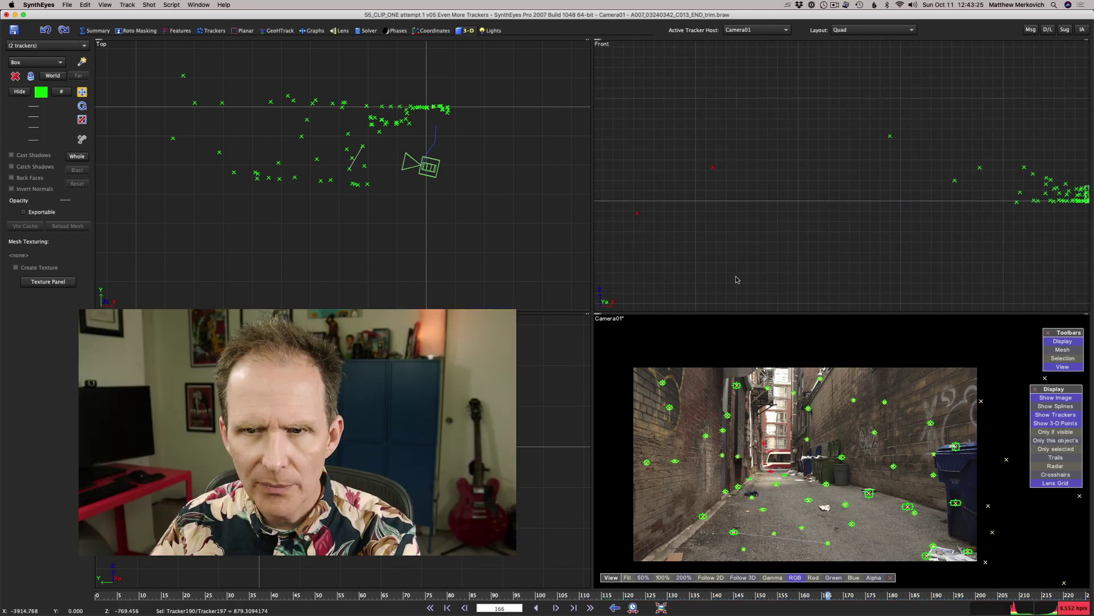
{"action": "middle_click_drag", "start_coordinate": [798, 227], "coordinate": [721, 222]}
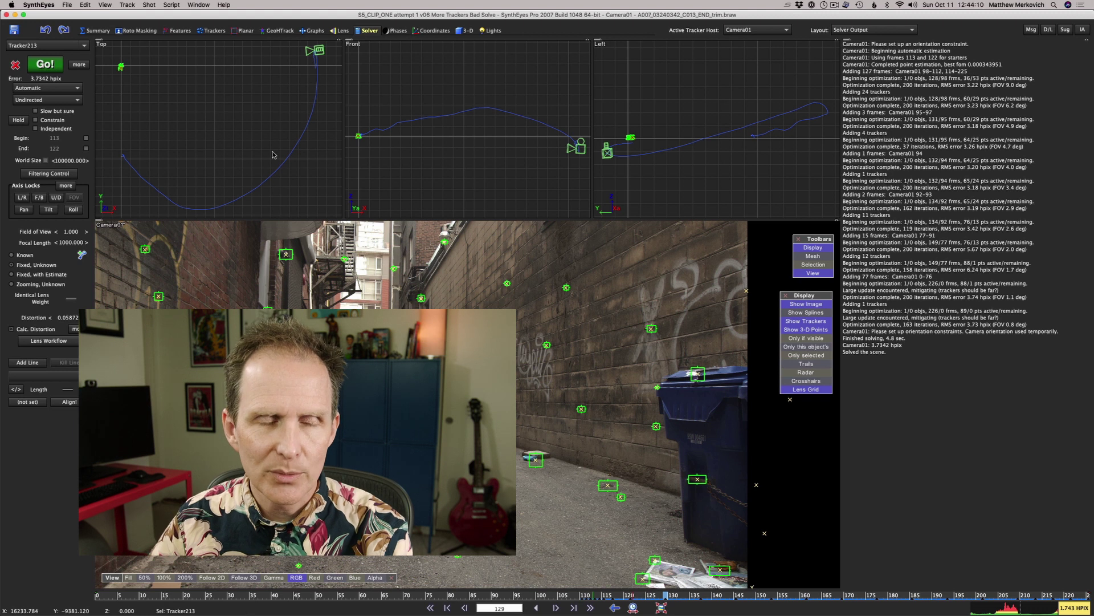
Set the solver's solving mode to Refine
{"action": "left_click", "coordinate": [62, 89]}
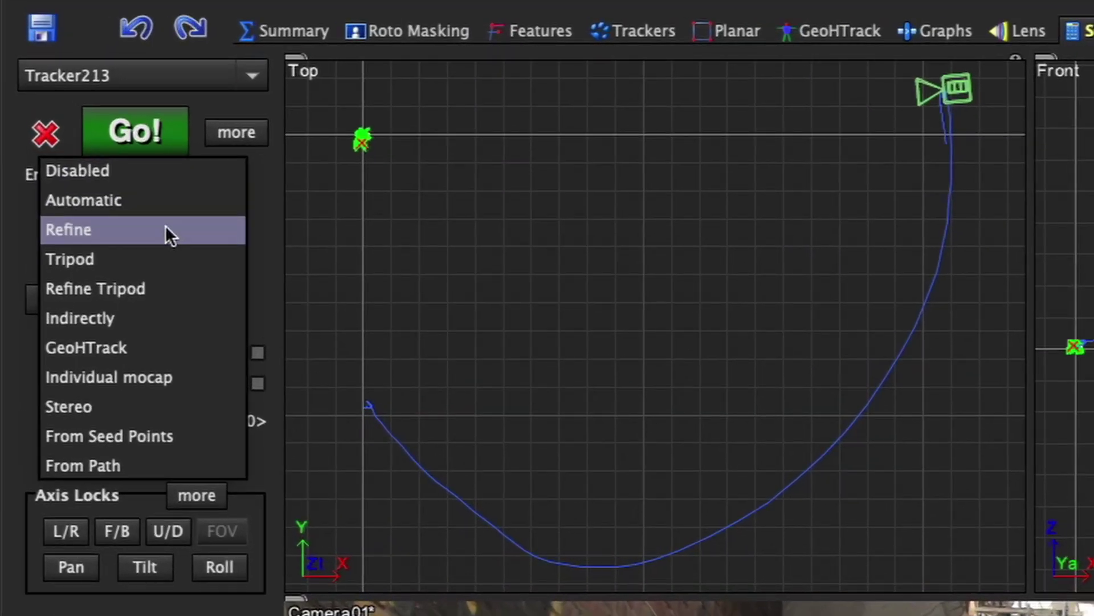
{"action": "left_click", "coordinate": [165, 229]}
{"action": "left_click", "coordinate": [47, 88]}
{"action": "left_click", "coordinate": [34, 80]}
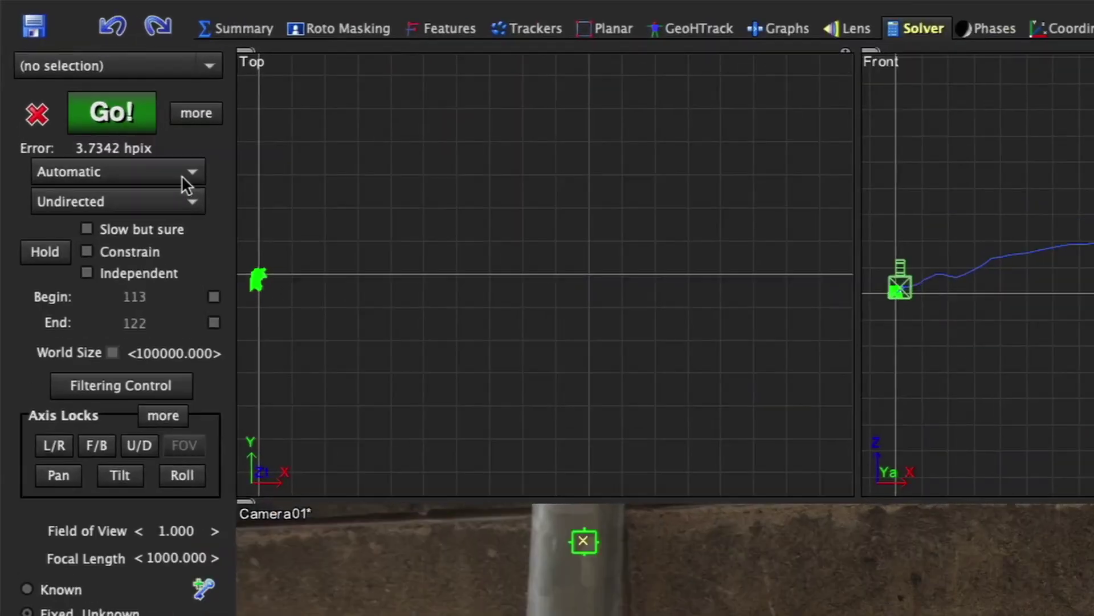
{"action": "left_click", "coordinate": [72, 88]}
{"action": "left_click", "coordinate": [70, 97]}
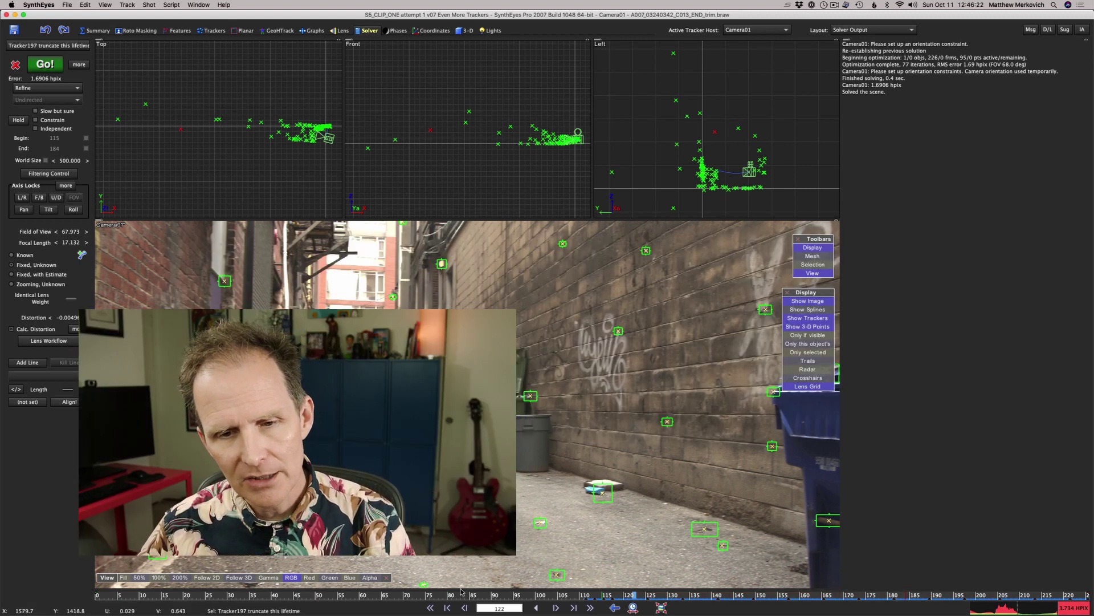
Select the tracker "197 truncate this lifetime", unlock it and disable it at frame 116 to shorten its lifetime
{"action": "left_click", "coordinate": [370, 595]}
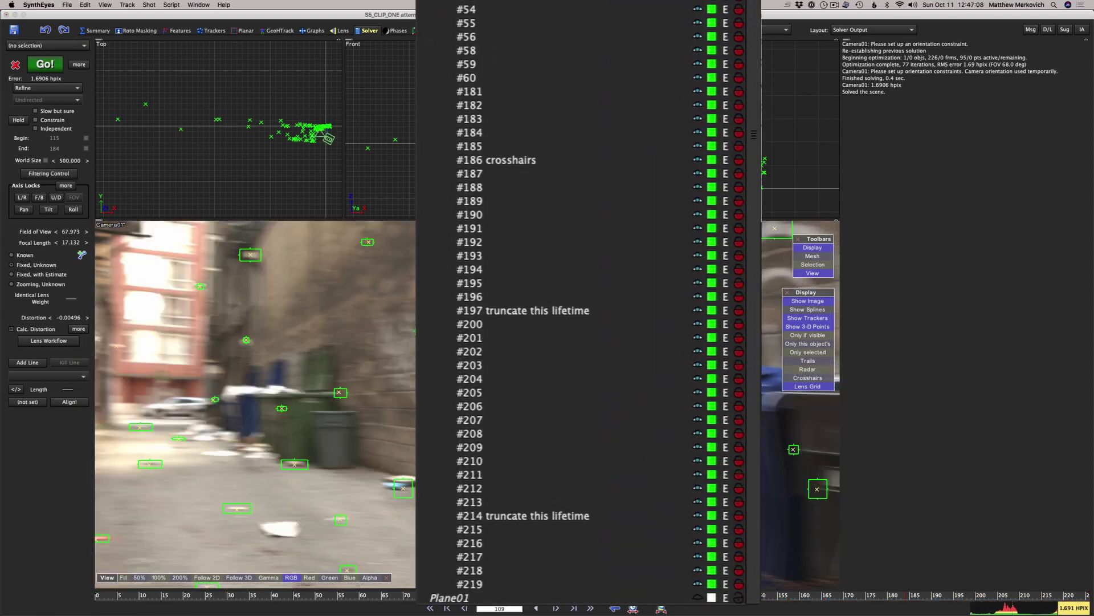
{"action": "scroll", "coordinate": [605, 117], "scroll_direction": "down", "scroll_amount": 3}
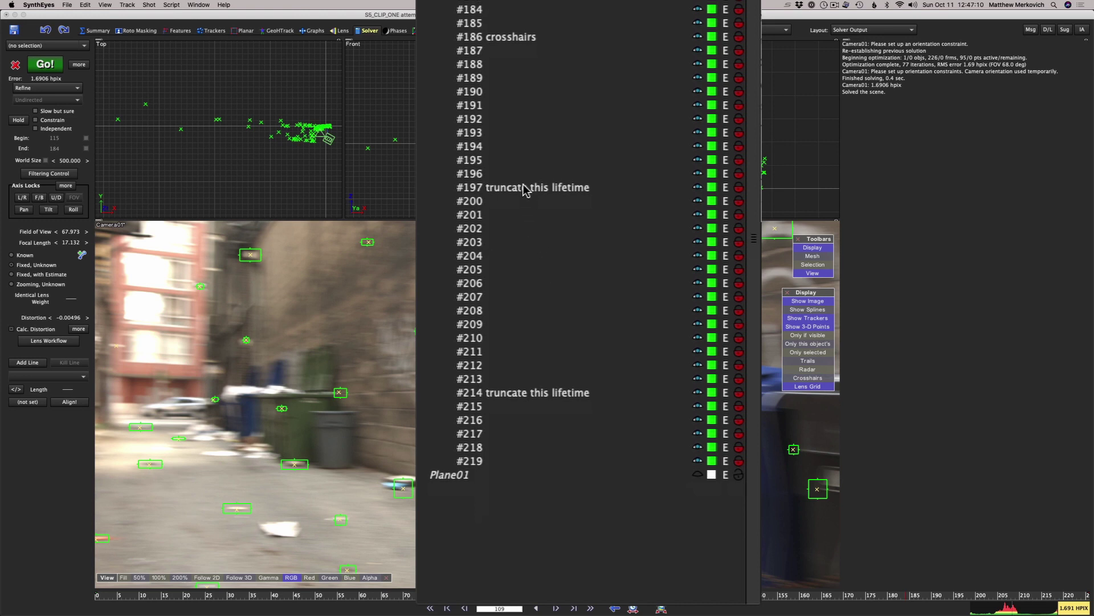
{"action": "left_click", "coordinate": [525, 189]}
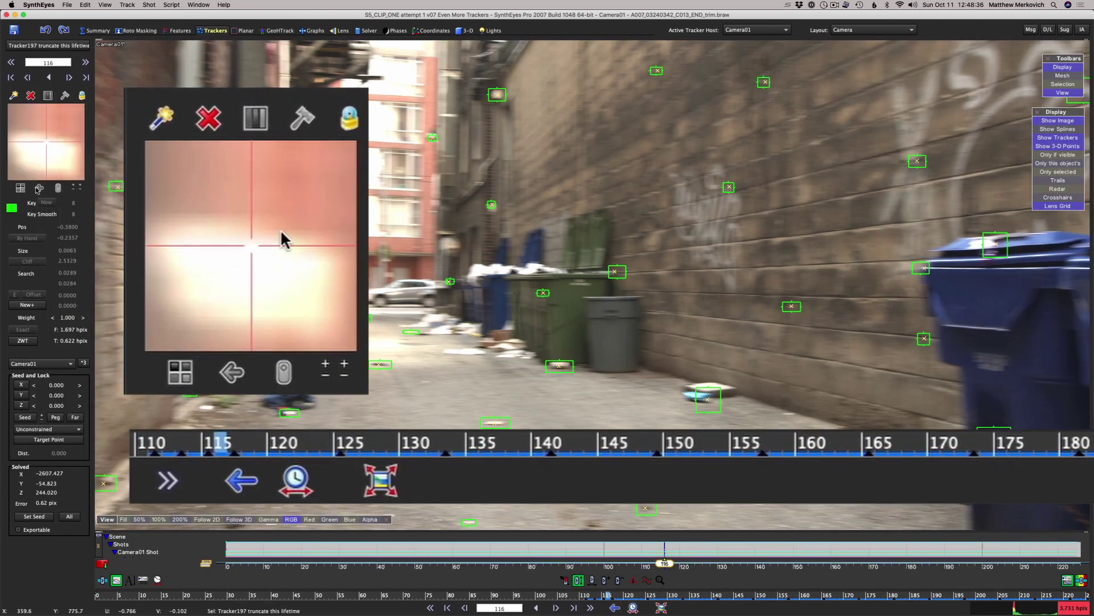
{"action": "left_click", "coordinate": [78, 94]}
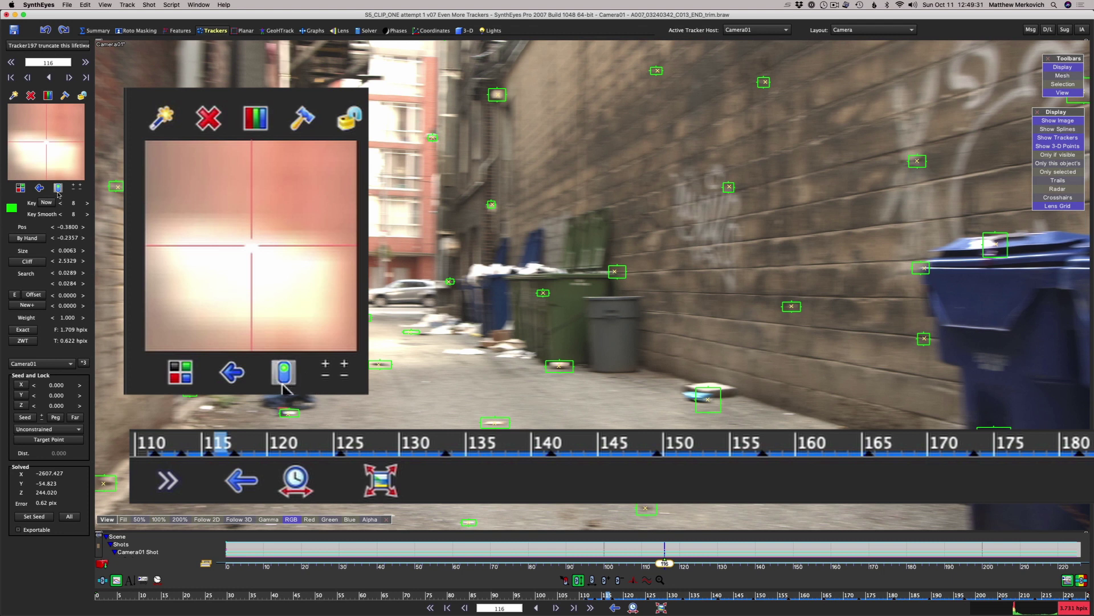
{"action": "left_click", "coordinate": [58, 188]}
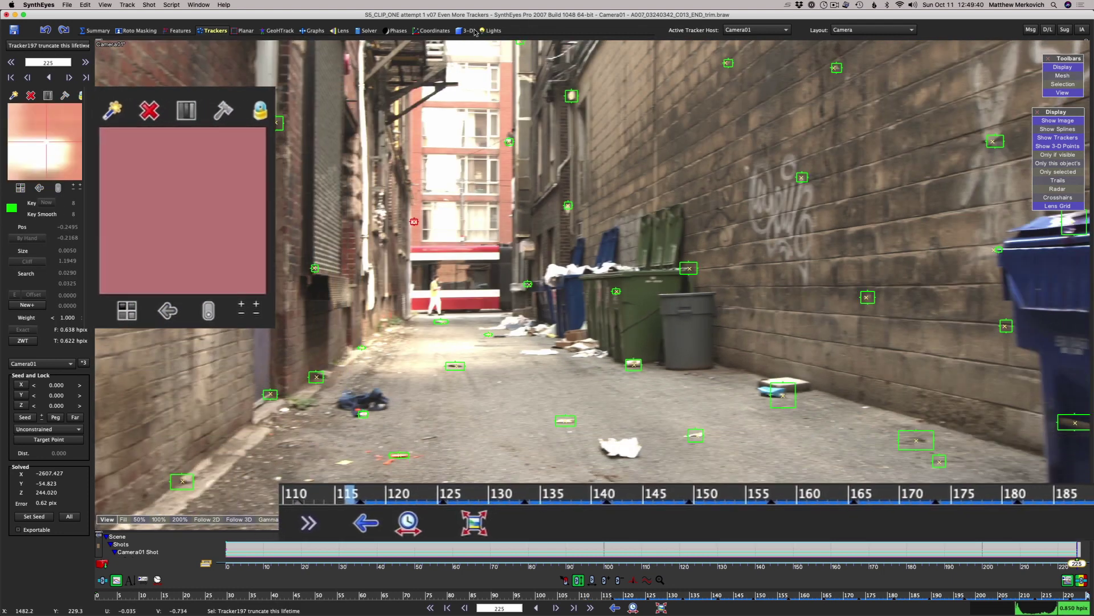
Check the solved points in the 3-D room and rerun the Refine solve in the Solver room
{"action": "left_click", "coordinate": [466, 30]}
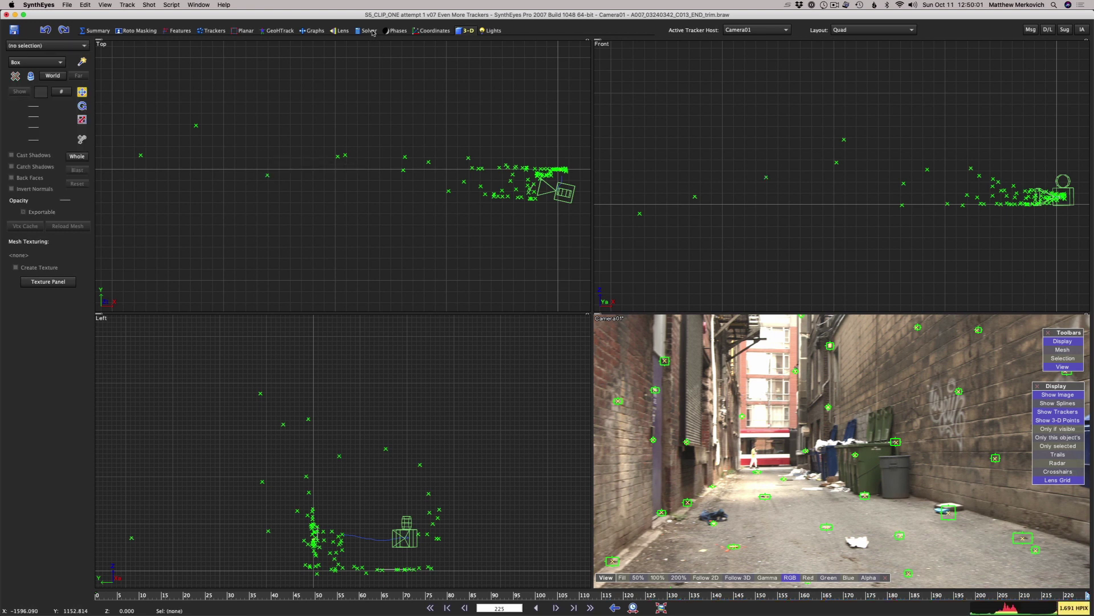
{"action": "left_click", "coordinate": [372, 31]}
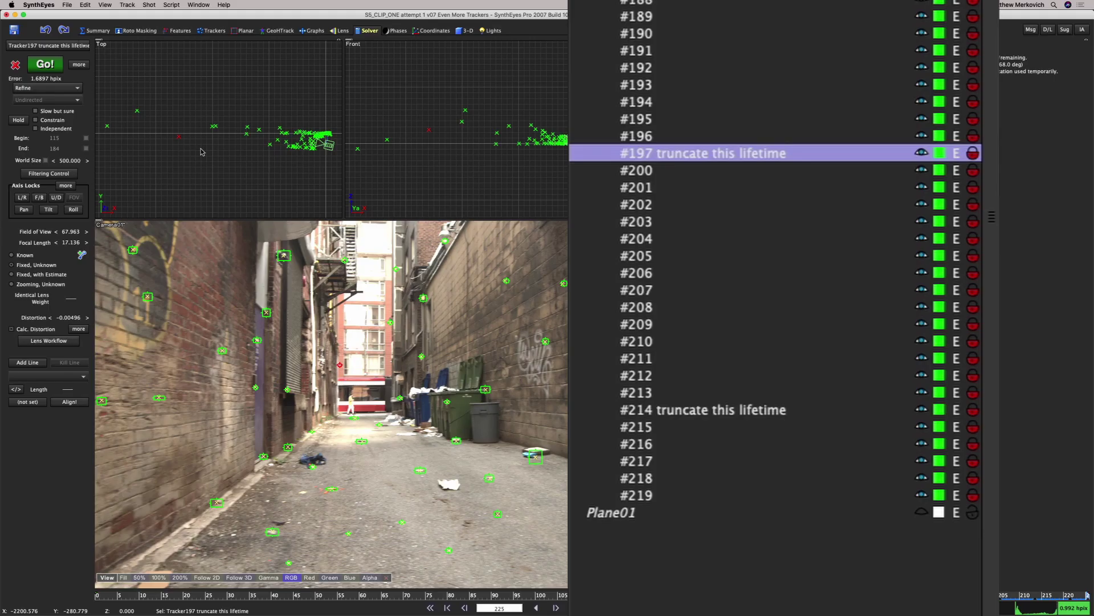
Select the tracker "214 truncate this lifetime", disable it at frame 116 and lock it again
{"action": "left_click", "coordinate": [772, 408]}
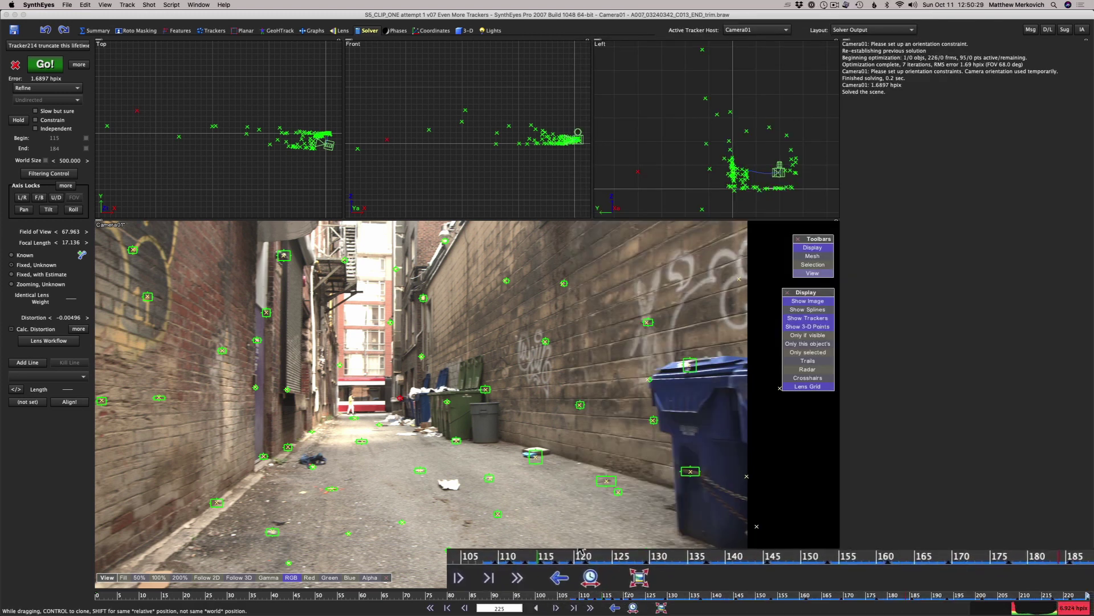
{"action": "left_click_drag", "start_coordinate": [629, 597], "coordinate": [608, 601]}
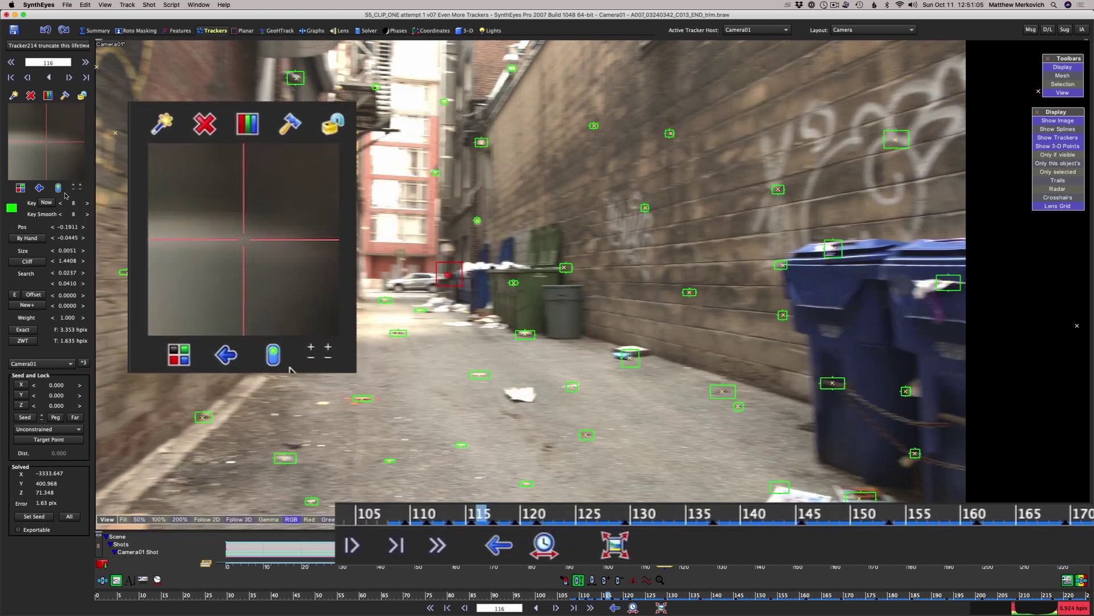
{"action": "left_click", "coordinate": [58, 189]}
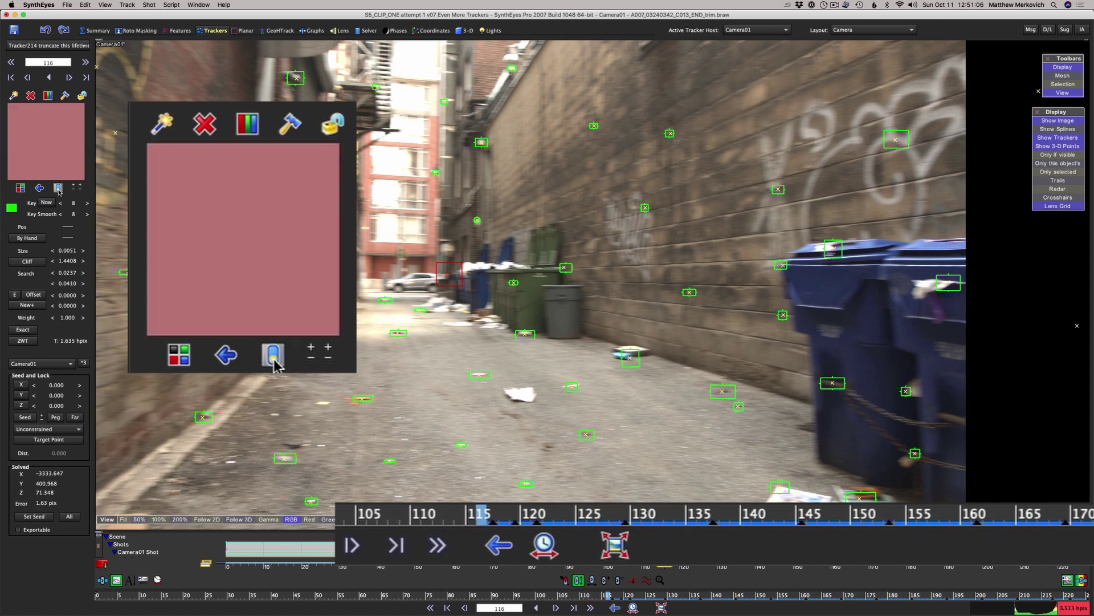
{"action": "left_click", "coordinate": [82, 96]}
Rerun the solve in Refine mode and accept the new solution
{"action": "left_click", "coordinate": [368, 31]}
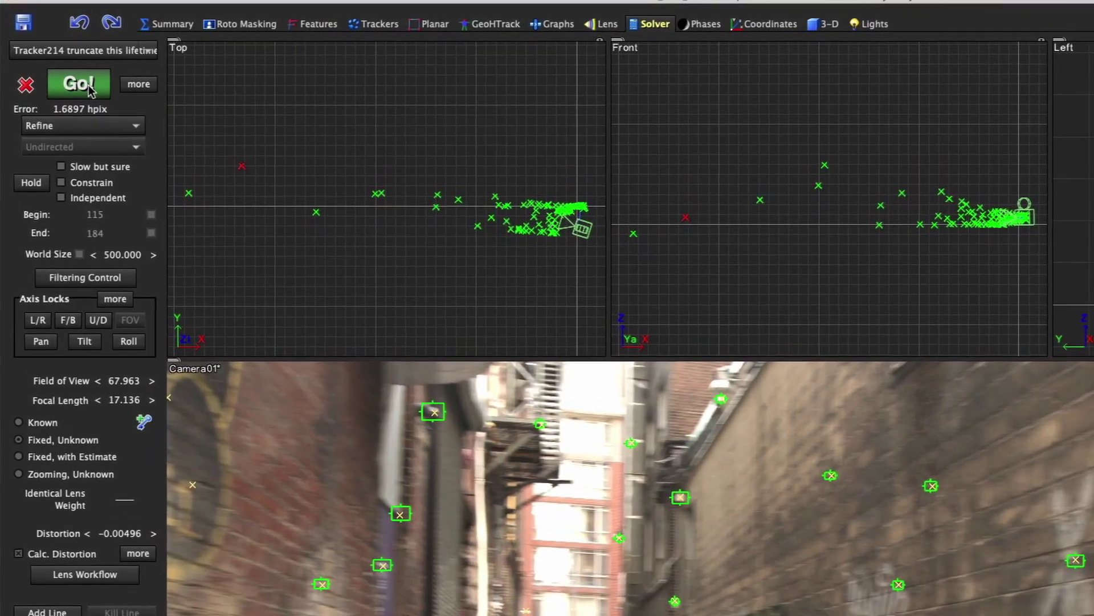
{"action": "left_click", "coordinate": [85, 89]}
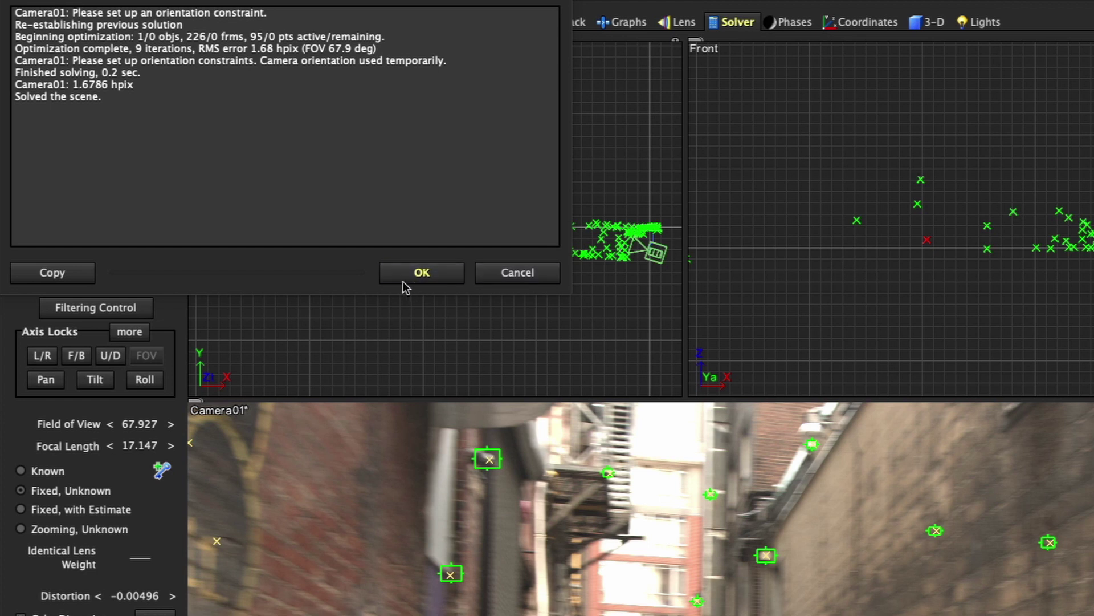
{"action": "left_click", "coordinate": [422, 273]}
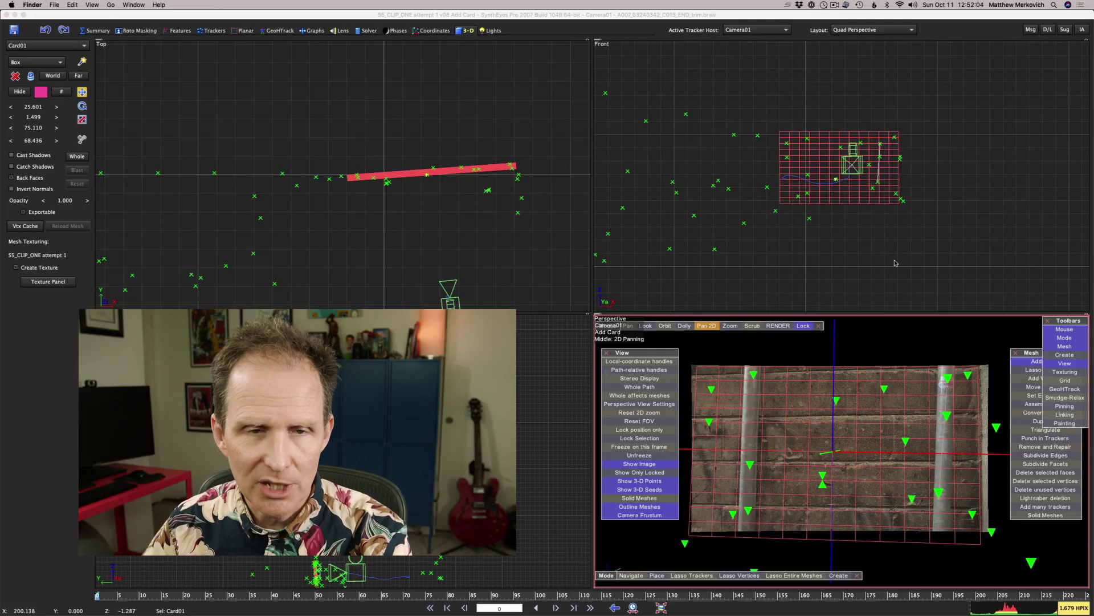
Select the Card01 mesh on the brick wall in the perspective view and delete it
{"action": "left_click", "coordinate": [367, 258]}
{"action": "left_click", "coordinate": [368, 259]}
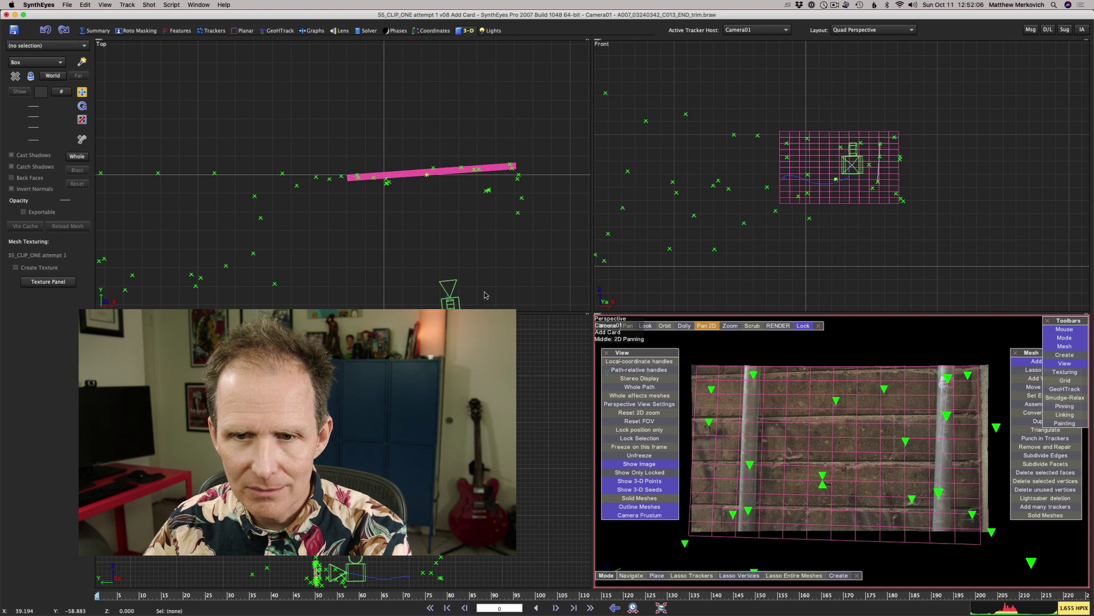
{"action": "left_click", "coordinate": [787, 424]}
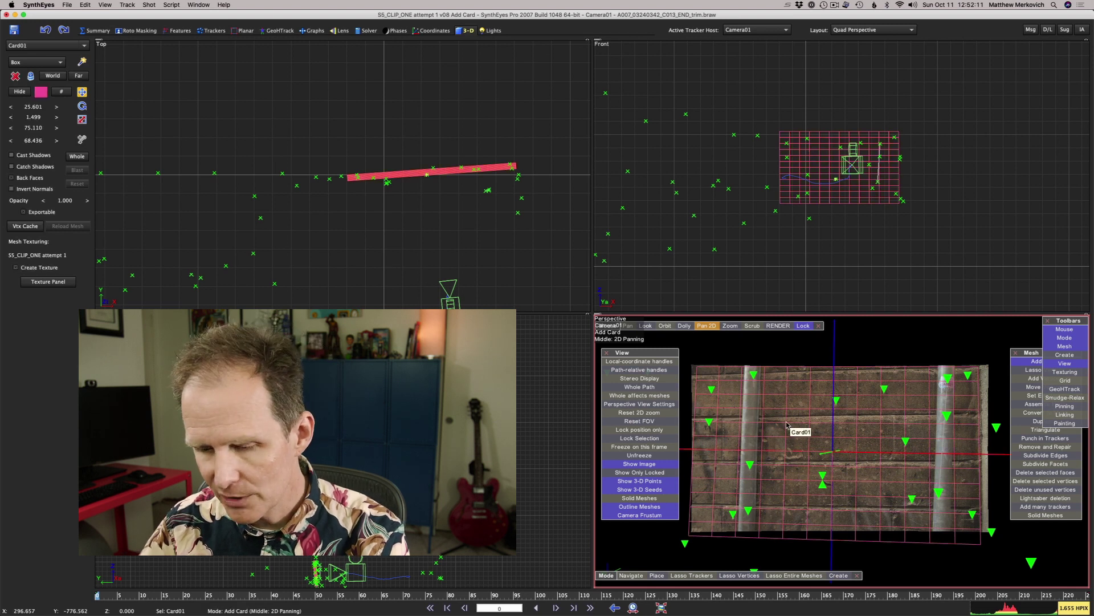
{"action": "key", "text": "Delete"}
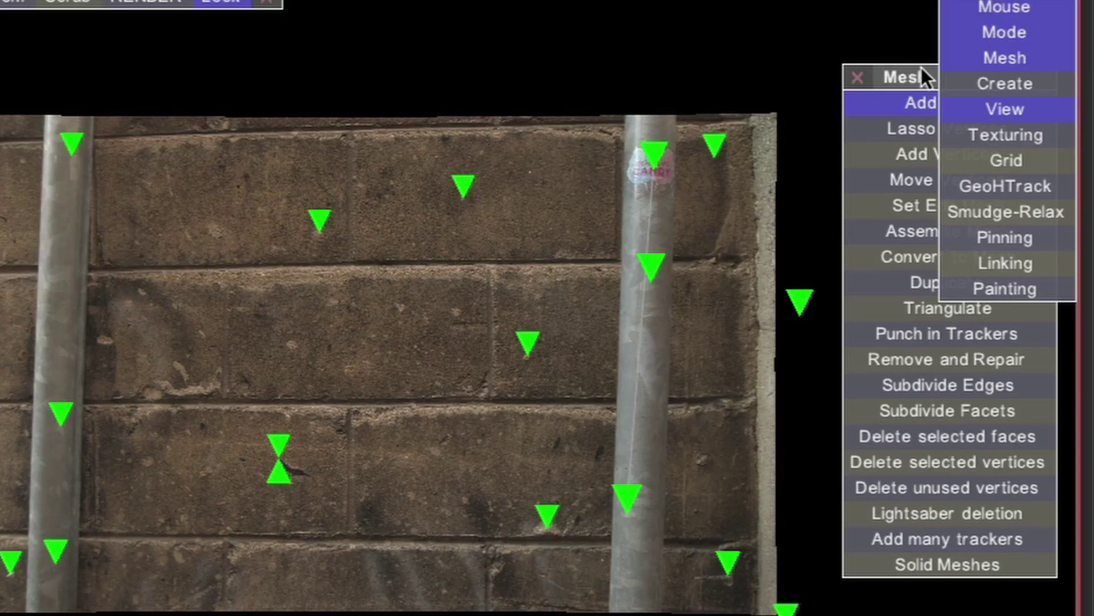
Add a card to the brick wall by lassoing the trackers that lie on the wall surface
{"action": "left_click_drag", "start_coordinate": [921, 68], "coordinate": [893, 103]}
{"action": "left_click", "coordinate": [910, 135]}
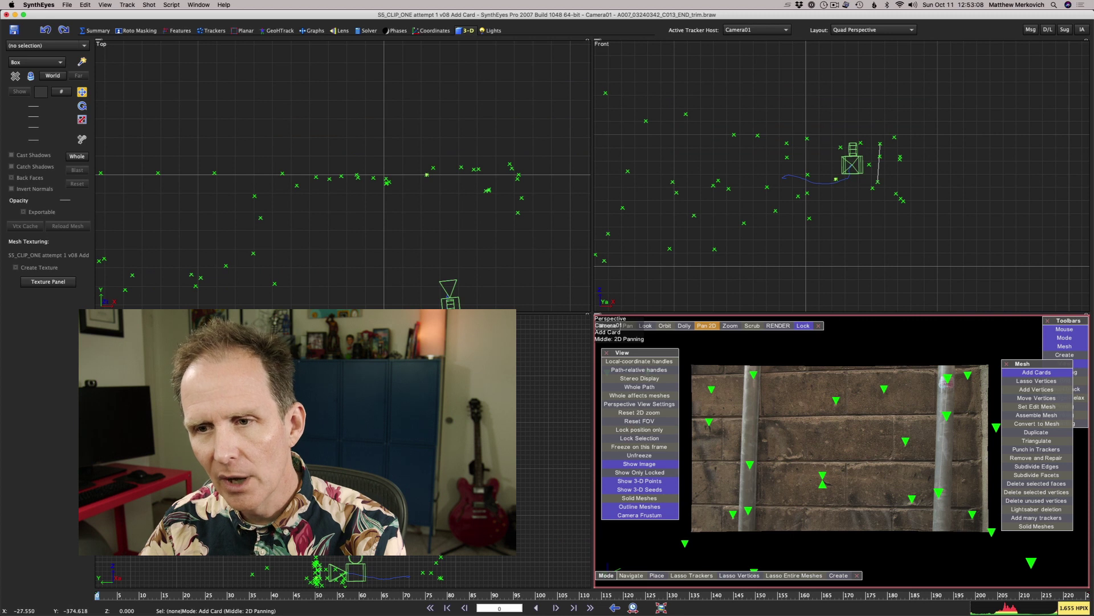
{"action": "left_click_drag", "start_coordinate": [882, 387], "coordinate": [766, 393]}
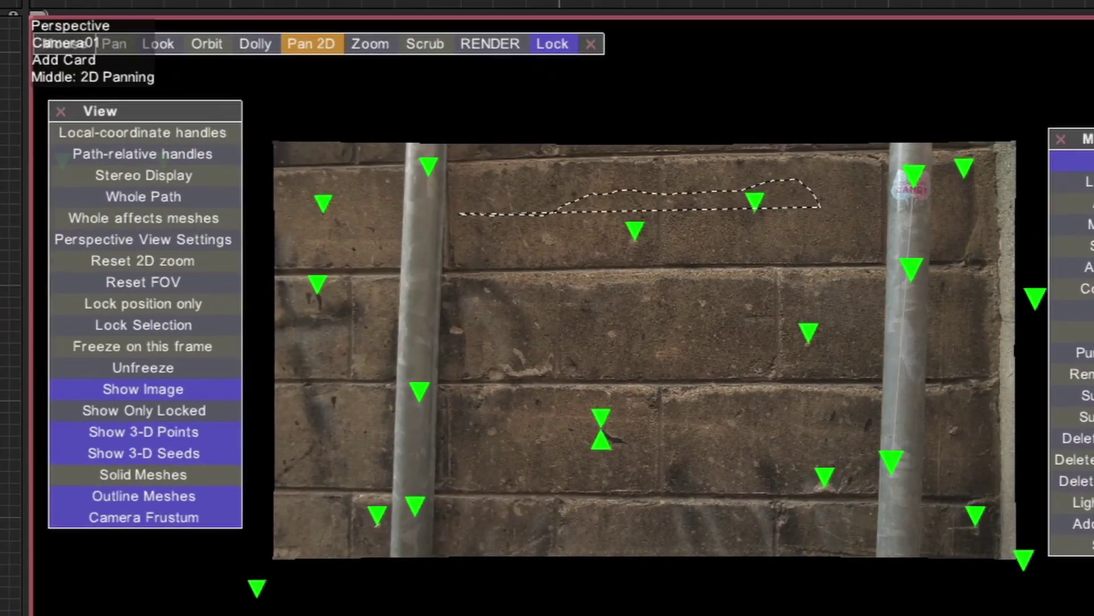
{"action": "left_click_drag", "start_coordinate": [460, 214], "coordinate": [405, 212]}
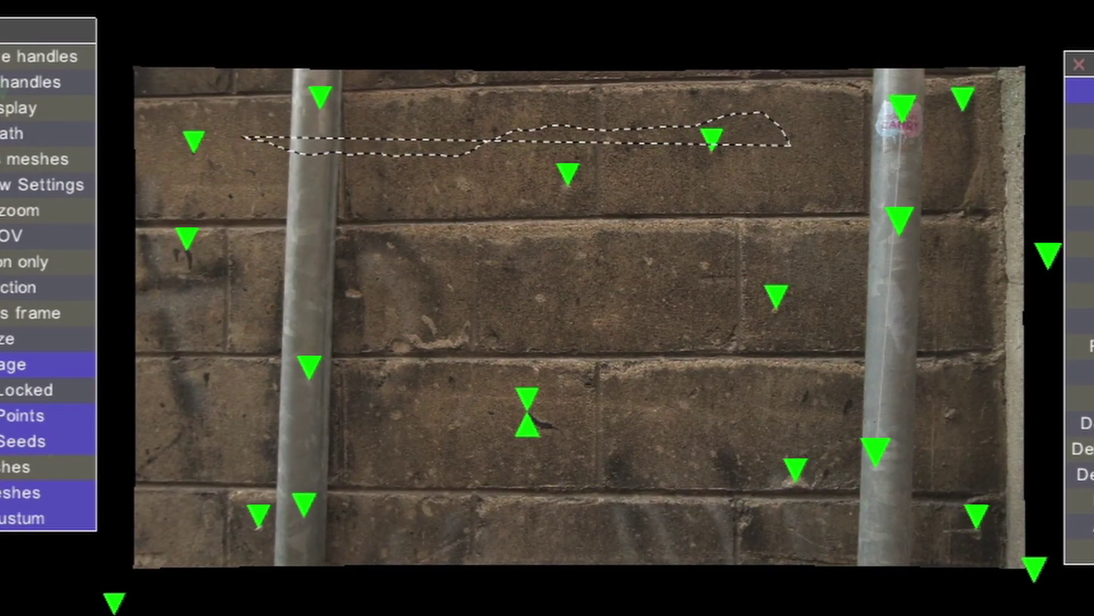
{"action": "mouse_move", "coordinate": [183, 123]}
{"action": "left_mouse_down"}
{"action": "mouse_move", "coordinate": [128, 195]}
{"action": "mouse_move", "coordinate": [138, 408]}
{"action": "mouse_move", "coordinate": [183, 528]}
{"action": "mouse_move", "coordinate": [225, 563]}
{"action": "left_mouse_up"}
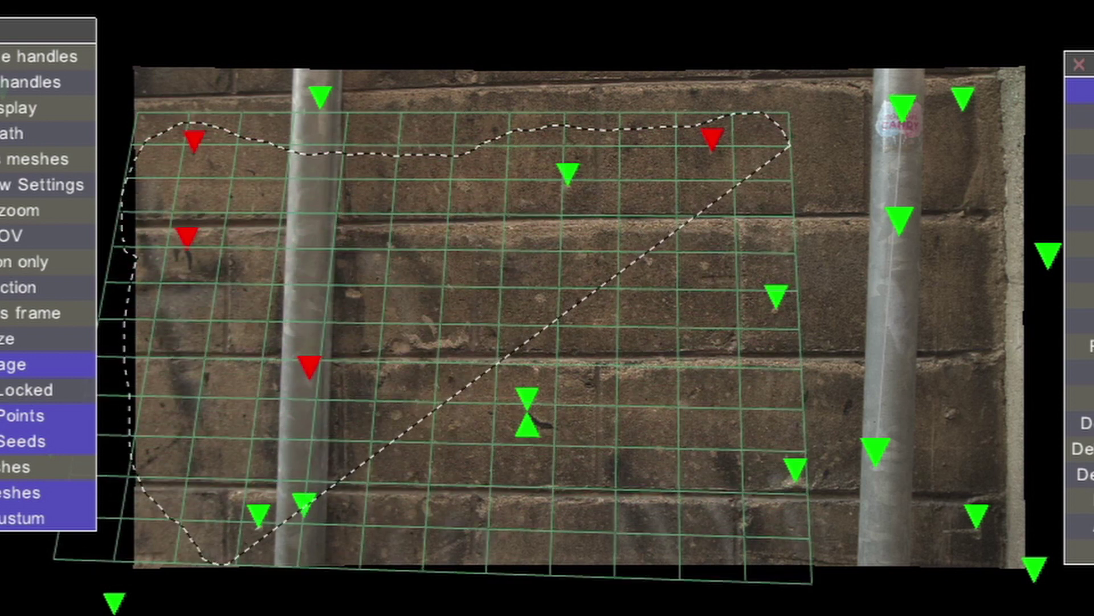
{"action": "mouse_move", "coordinate": [279, 462]}
{"action": "left_mouse_down"}
{"action": "mouse_move", "coordinate": [280, 394]}
{"action": "mouse_move", "coordinate": [310, 327]}
{"action": "left_mouse_up"}
{"action": "mouse_move", "coordinate": [396, 391]}
{"action": "left_mouse_down"}
{"action": "mouse_move", "coordinate": [439, 479]}
{"action": "mouse_move", "coordinate": [570, 519]}
{"action": "mouse_move", "coordinate": [790, 501]}
{"action": "mouse_move", "coordinate": [806, 513]}
{"action": "mouse_move", "coordinate": [822, 496]}
{"action": "mouse_move", "coordinate": [838, 407]}
{"action": "mouse_move", "coordinate": [883, 402]}
{"action": "mouse_move", "coordinate": [952, 524]}
{"action": "mouse_move", "coordinate": [995, 515]}
{"action": "mouse_move", "coordinate": [984, 516]}
{"action": "mouse_move", "coordinate": [989, 548]}
{"action": "mouse_move", "coordinate": [994, 114]}
{"action": "mouse_move", "coordinate": [957, 83]}
{"action": "mouse_move", "coordinate": [924, 119]}
{"action": "mouse_move", "coordinate": [843, 142]}
{"action": "mouse_move", "coordinate": [809, 188]}
{"action": "mouse_move", "coordinate": [826, 268]}
{"action": "mouse_move", "coordinate": [889, 319]}
{"action": "mouse_move", "coordinate": [901, 311]}
{"action": "left_mouse_up"}
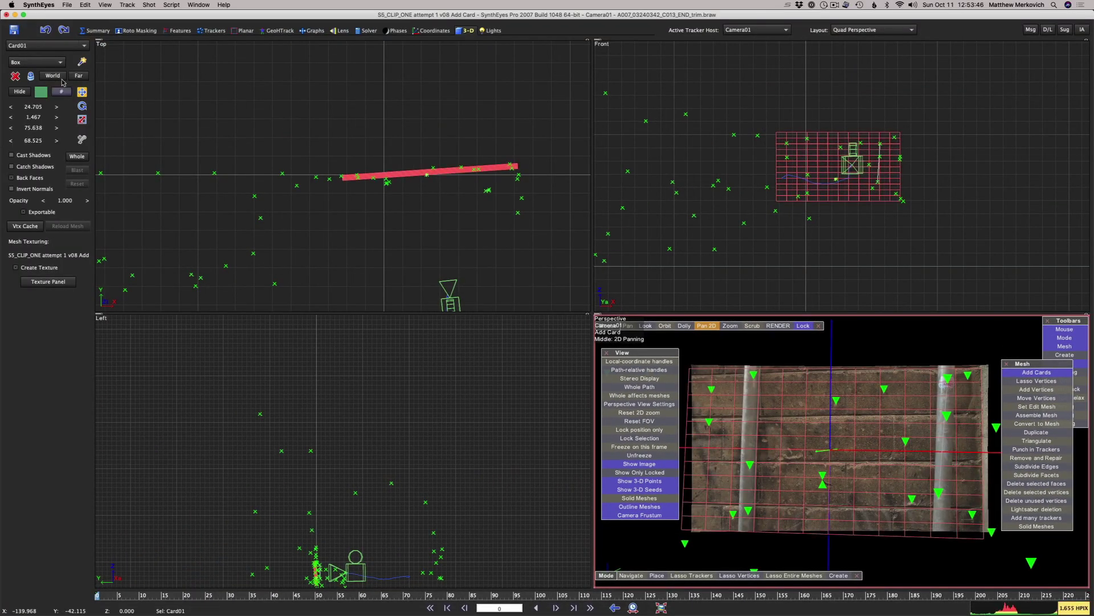
Color the wall card white, set its segment counts to 6 and 4, and deselect it
{"action": "left_click", "coordinate": [40, 93]}
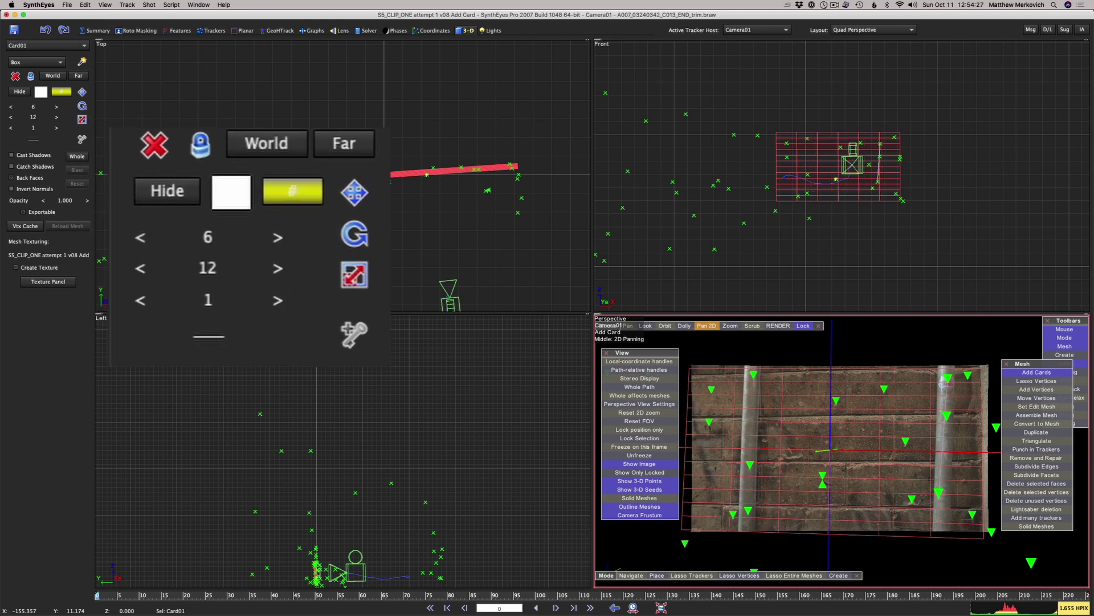
{"action": "double_click", "coordinate": [31, 117]}
{"action": "key", "text": "Return"}
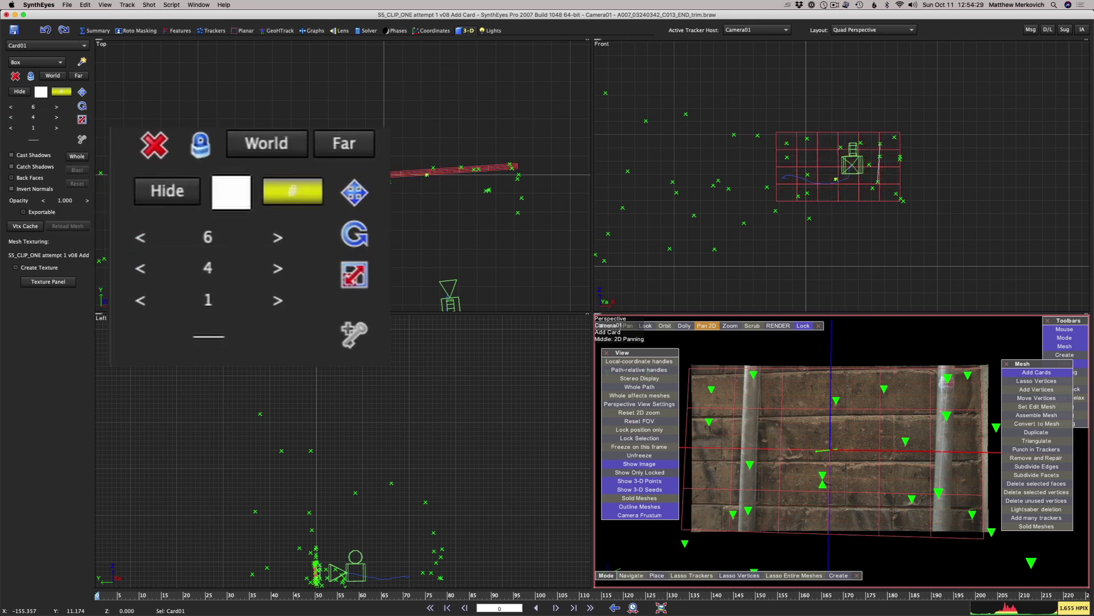
{"action": "left_click", "coordinate": [380, 238]}
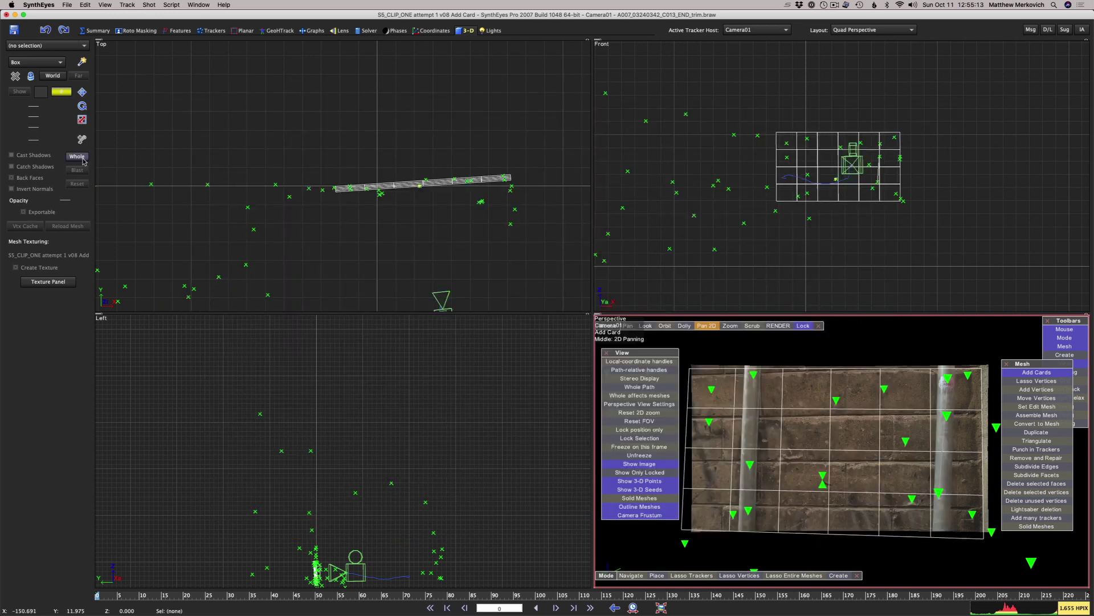
Enable Whole path mode for Camera01 and turn on Whole affects meshes
{"action": "left_click", "coordinate": [82, 159]}
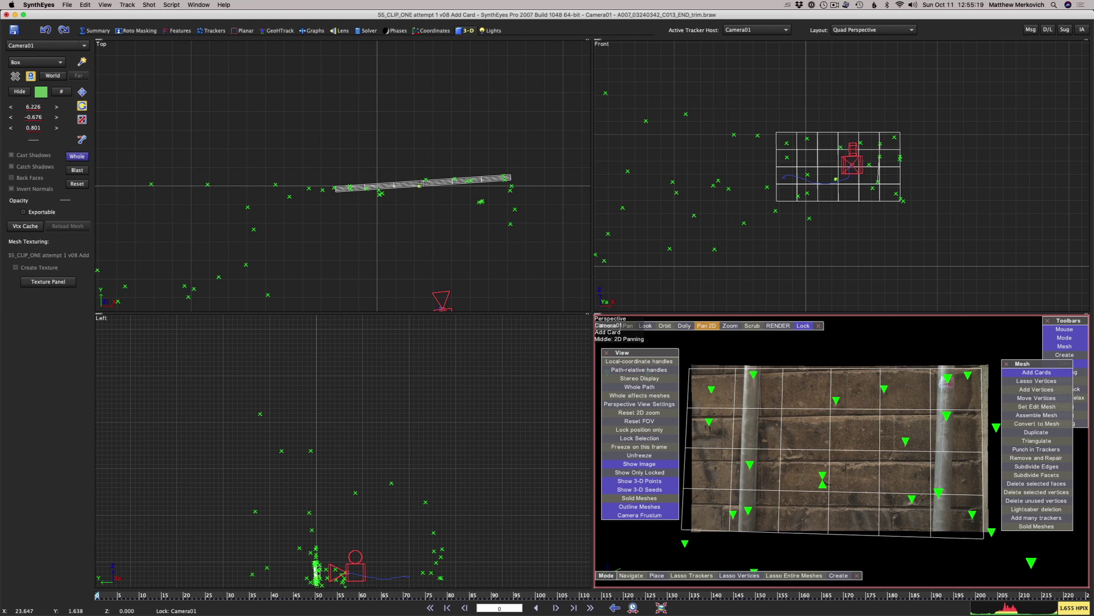
{"action": "right_click", "coordinate": [441, 223]}
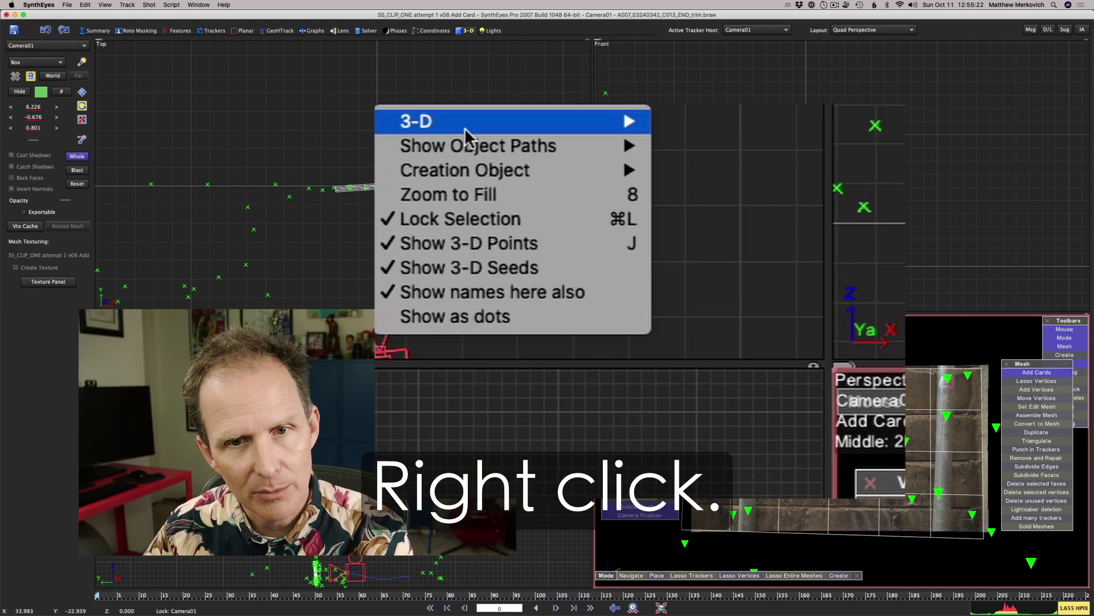
{"action": "mouse_move", "coordinate": [430, 117]}
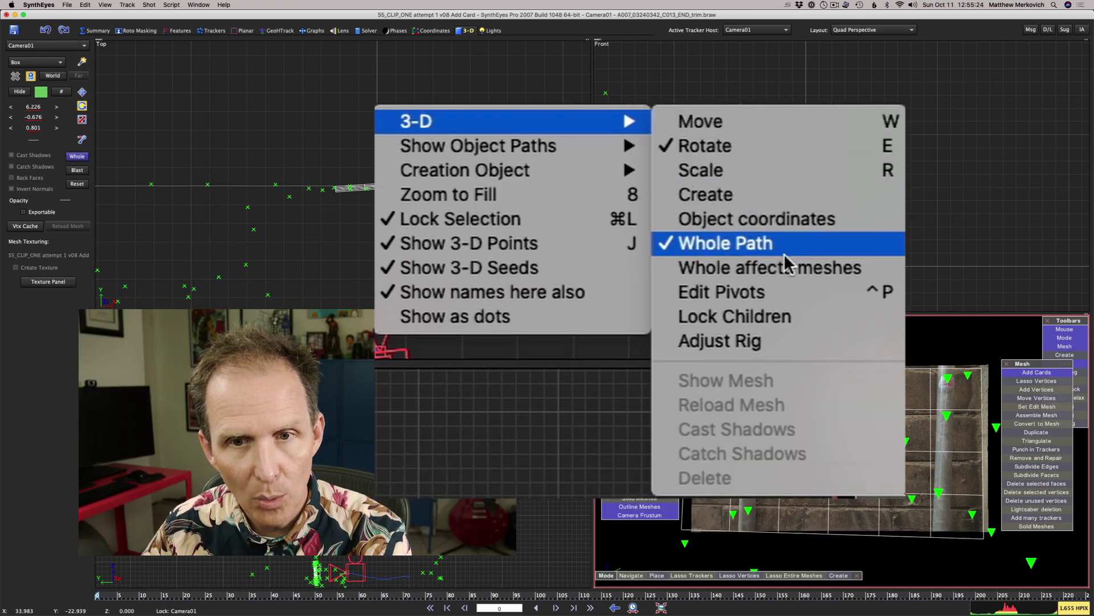
{"action": "left_click", "coordinate": [782, 271]}
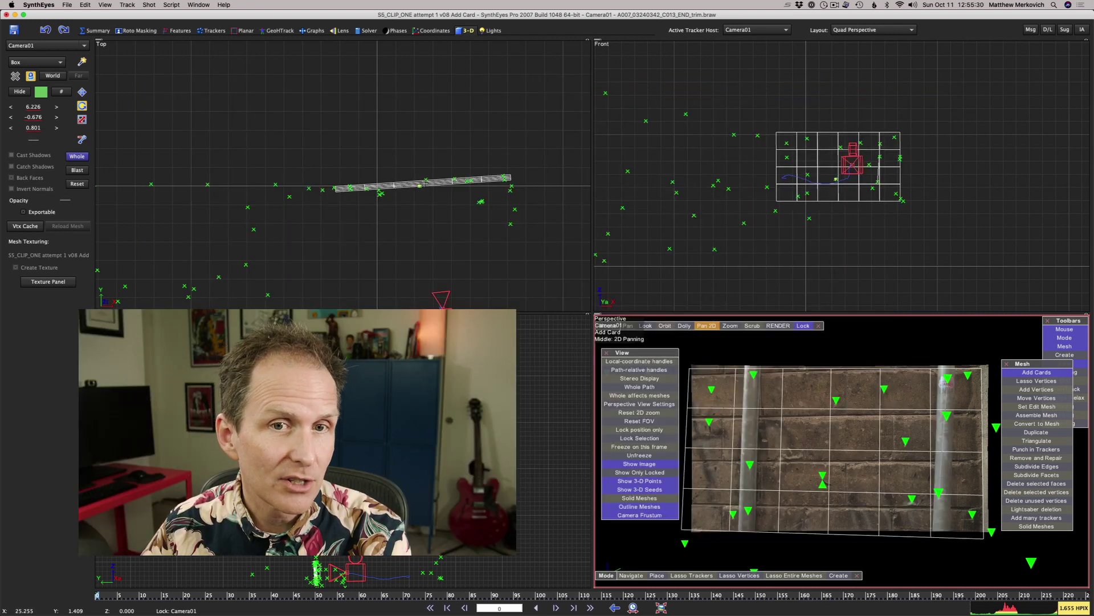
Rotate the whole scene in the Top view until the card runs parallel to the horizontal axis, using fine adjustments
{"action": "left_click_drag", "start_coordinate": [419, 185], "coordinate": [424, 188]}
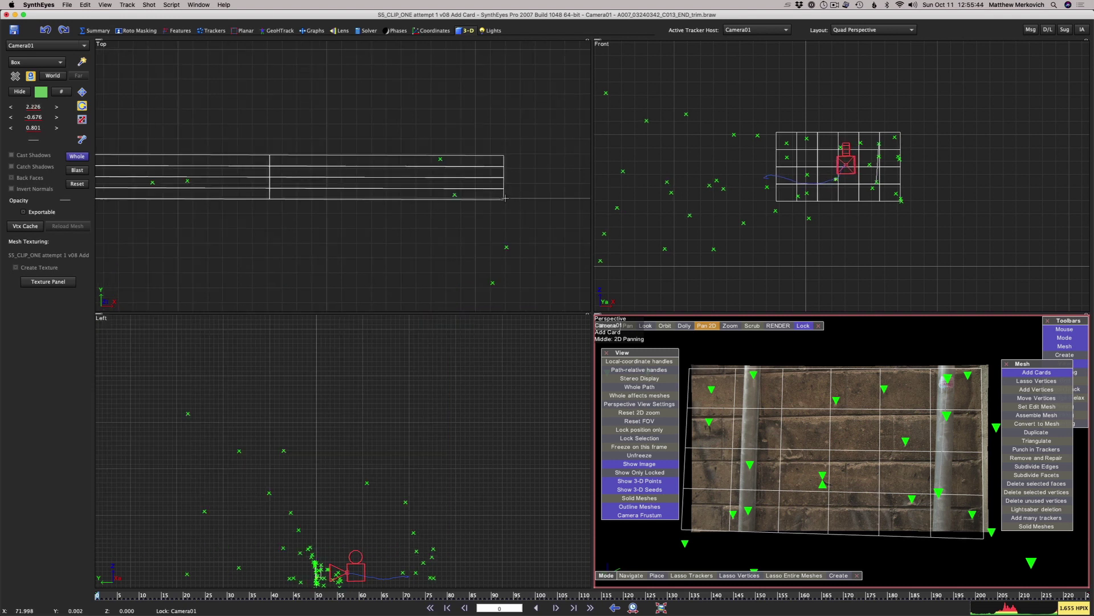
{"action": "left_click_drag", "start_coordinate": [505, 198], "coordinate": [510, 214]}
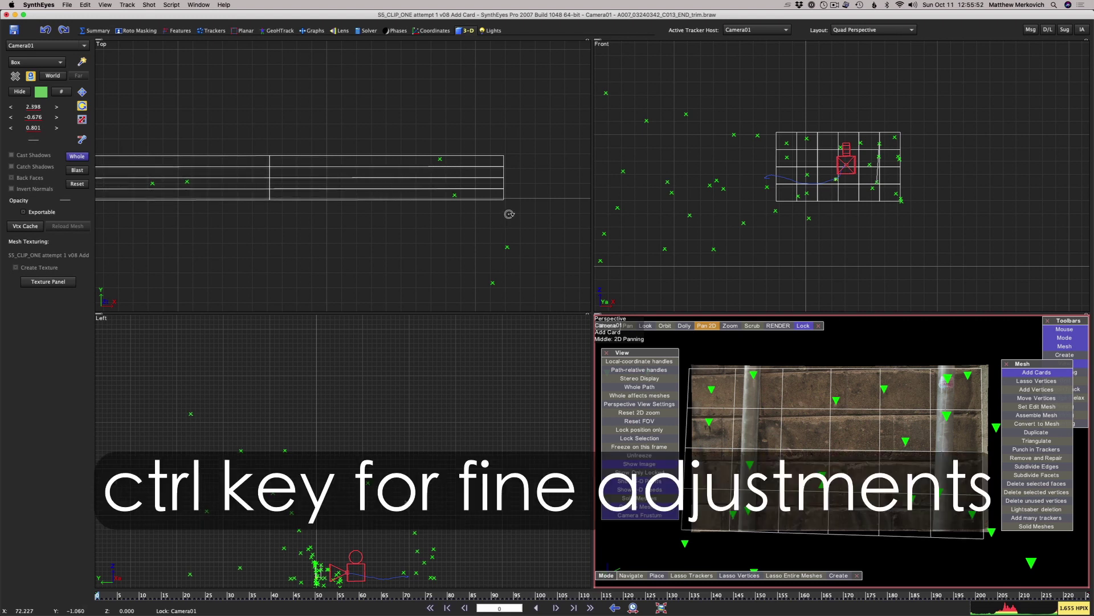
{"action": "middle_click_drag", "start_coordinate": [346, 233], "coordinate": [561, 205]}
{"action": "scroll", "coordinate": [560, 204], "scroll_direction": "down", "scroll_amount": 3}
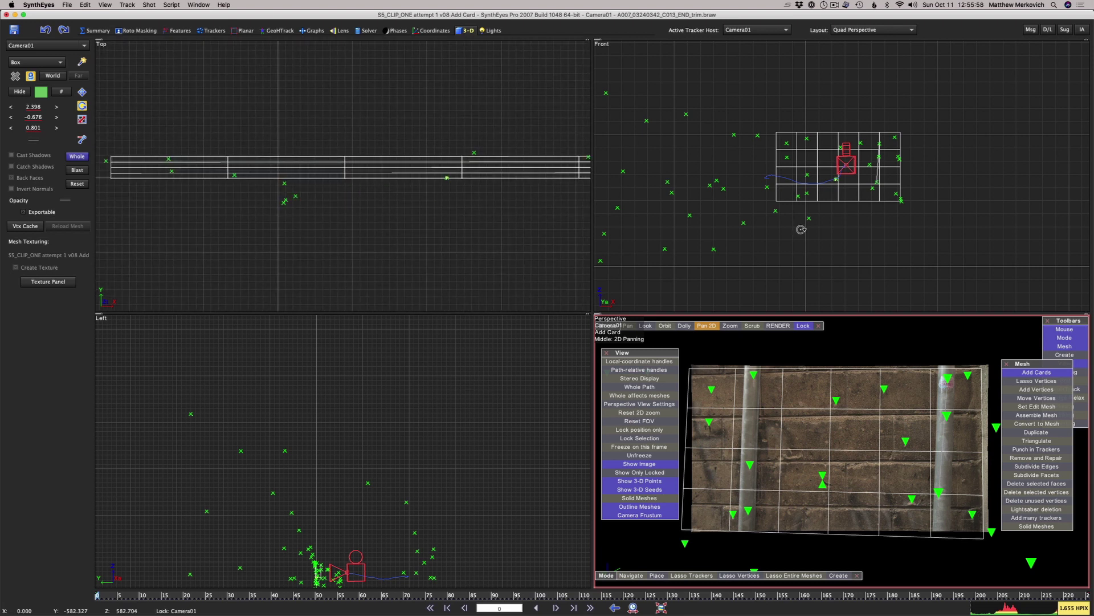
Rotate the whole scene in the Left view until the card stands vertical, and check the alignment from the Top view
{"action": "middle_click_drag", "start_coordinate": [370, 571], "coordinate": [430, 379]}
{"action": "scroll", "coordinate": [378, 383], "scroll_direction": "up", "scroll_amount": 5}
{"action": "scroll", "coordinate": [370, 456], "scroll_direction": "up", "scroll_amount": 3}
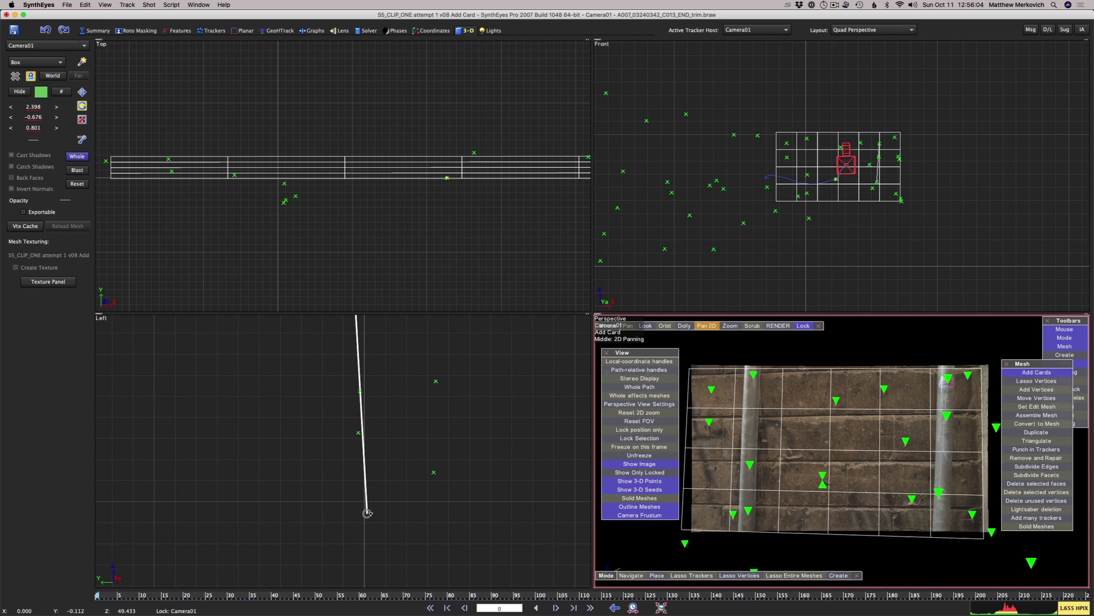
{"action": "left_click_drag", "start_coordinate": [367, 515], "coordinate": [335, 218]}
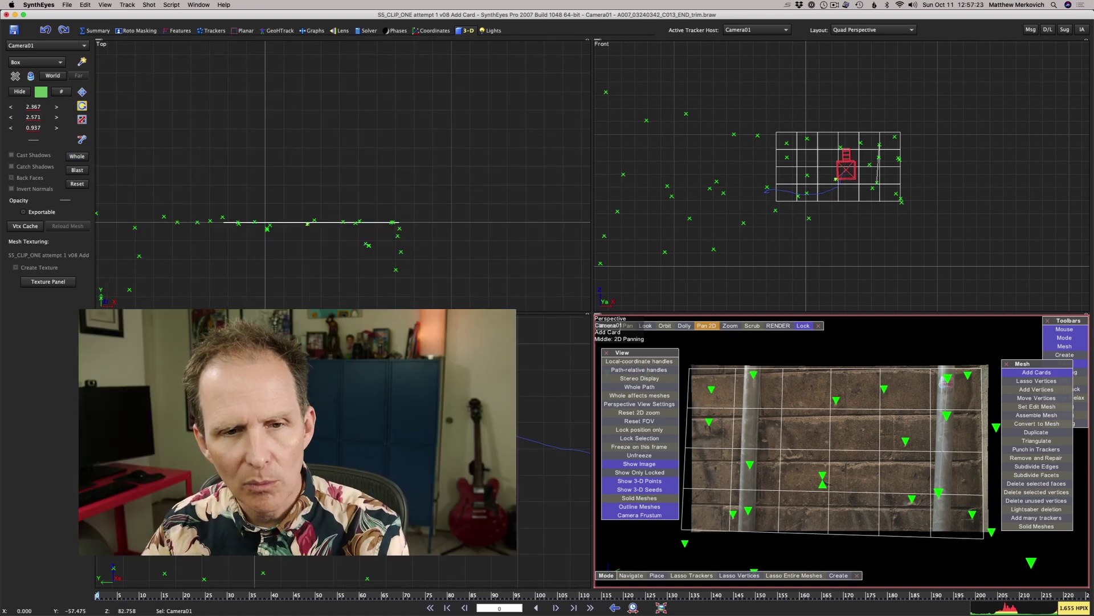
{"action": "scroll", "coordinate": [435, 207], "scroll_direction": "down", "scroll_amount": 8}
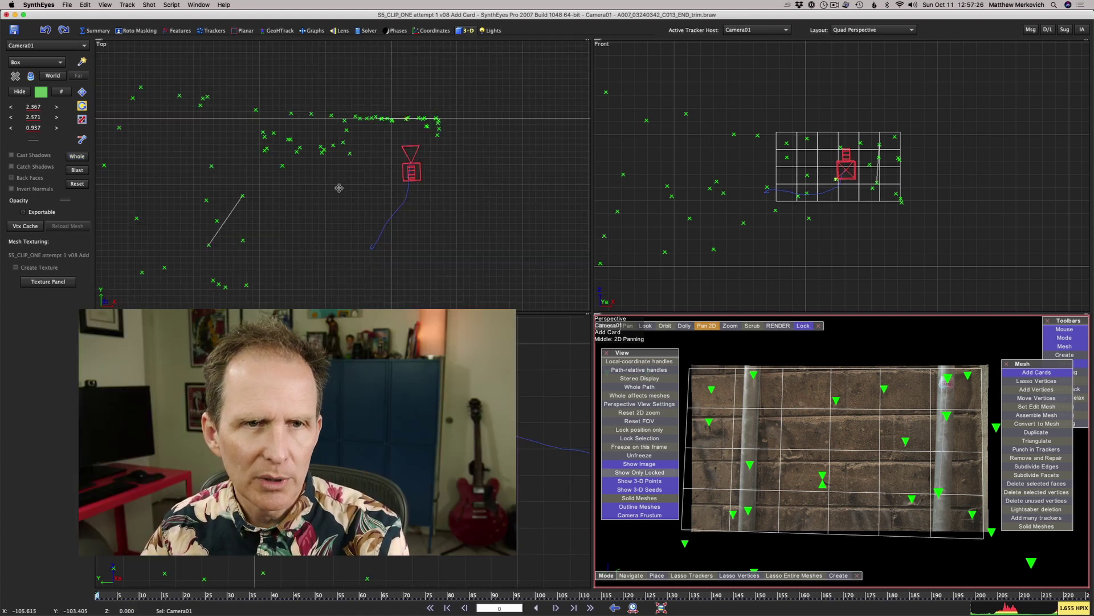
{"action": "scroll", "coordinate": [439, 203], "scroll_direction": "down", "scroll_amount": 1}
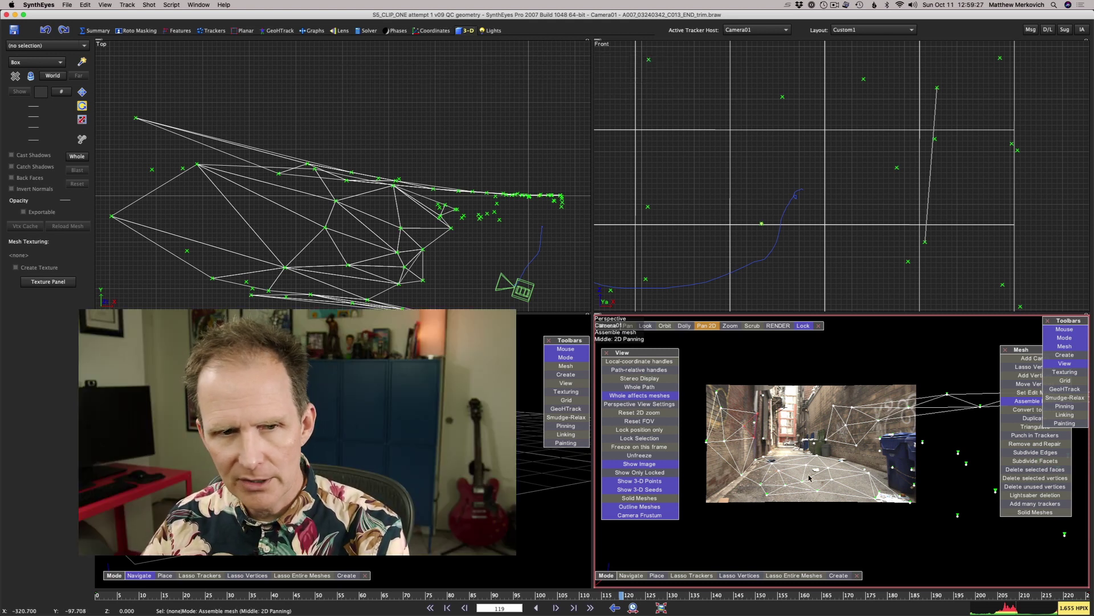
Select the existing tracker mesh TrkMesh01 in the Top view and delete it
{"action": "left_click", "coordinate": [332, 234]}
{"action": "middle_click_drag", "start_coordinate": [759, 548], "coordinate": [753, 582]}
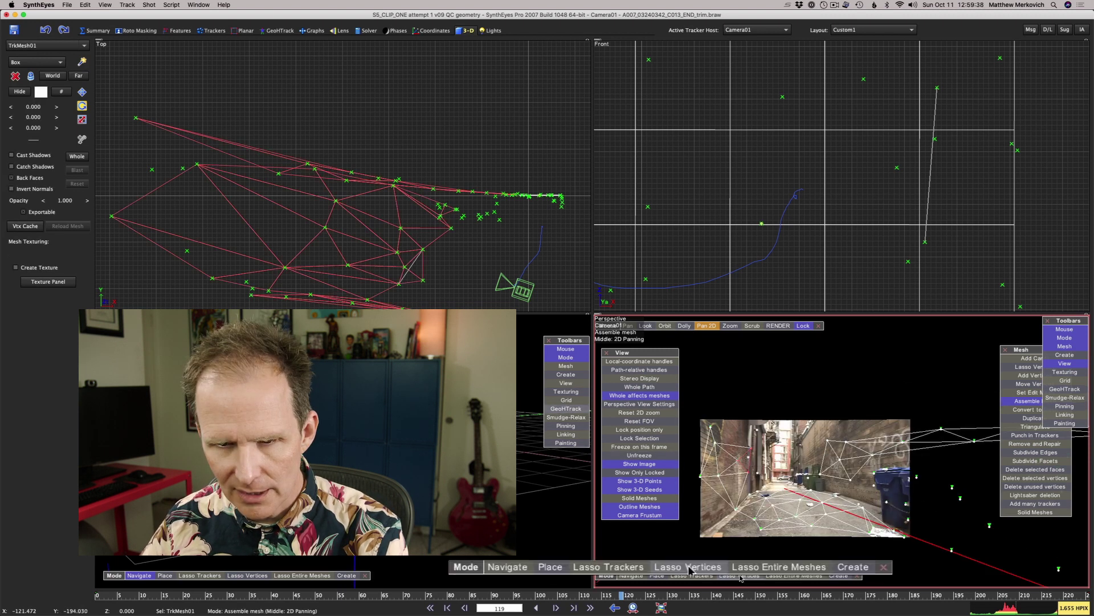
{"action": "left_click", "coordinate": [746, 576]}
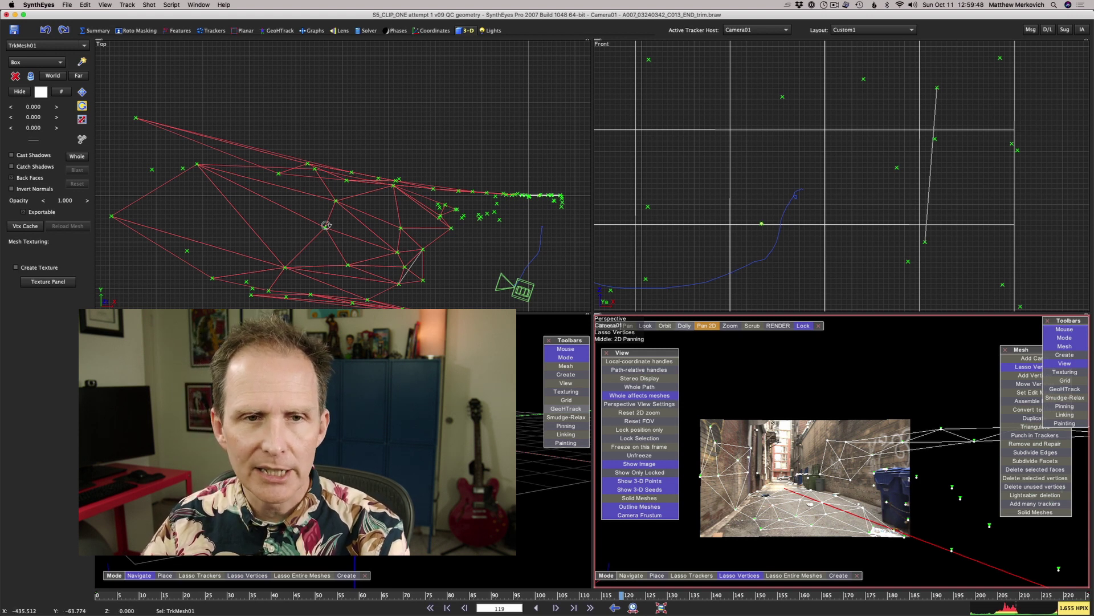
{"action": "scroll", "coordinate": [326, 225], "scroll_direction": "down", "scroll_amount": 3}
{"action": "scroll", "coordinate": [326, 225], "scroll_direction": "up", "scroll_amount": 2}
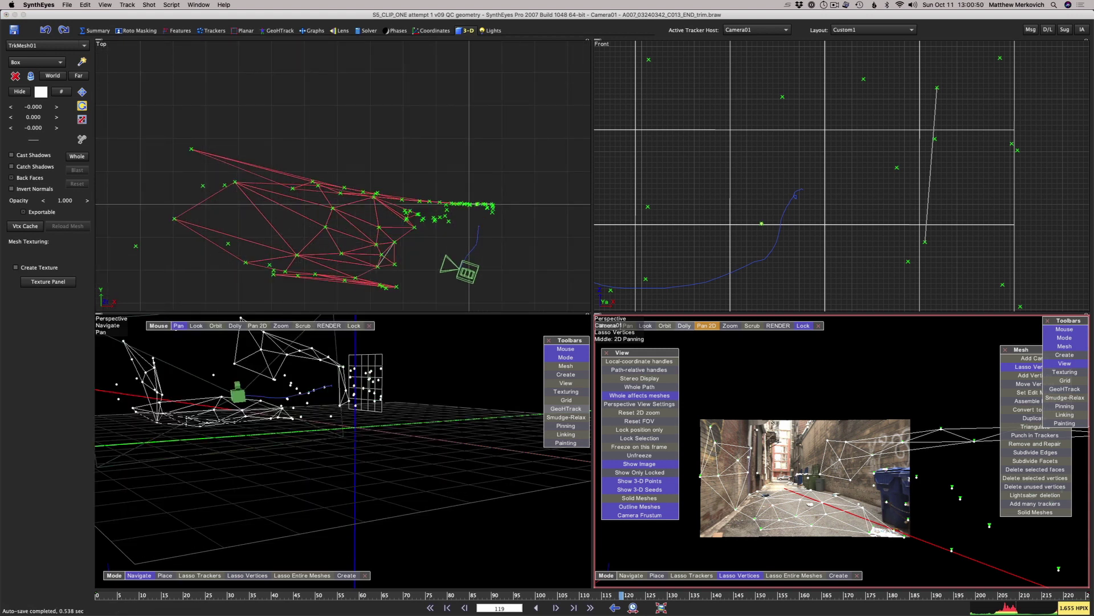
{"action": "key", "text": "Delete"}
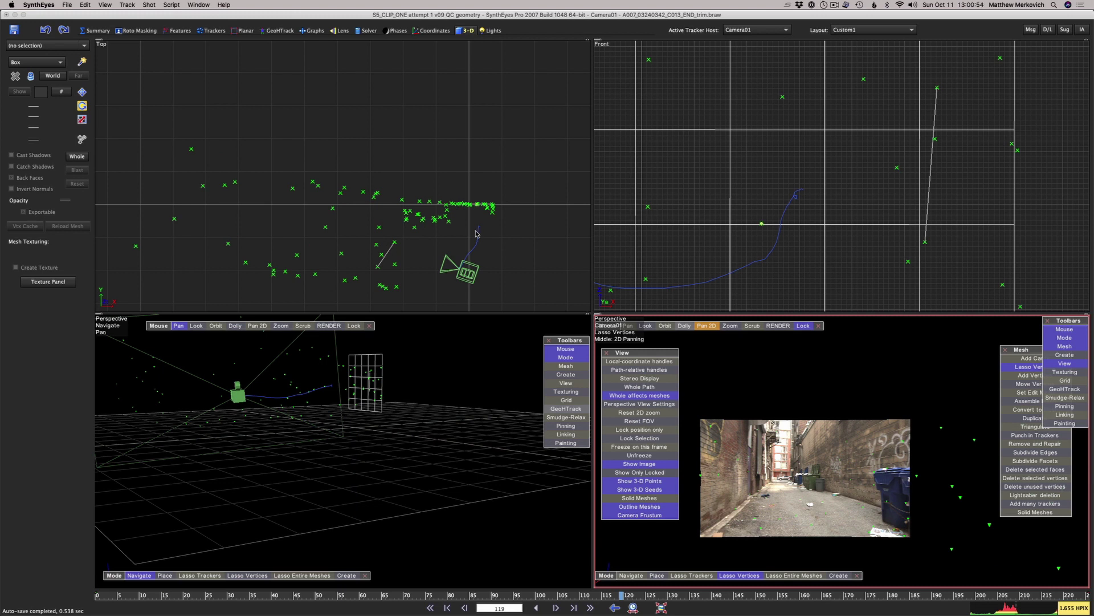
Select all the trackers and convert them to a mesh of vertices
{"action": "key", "text": "super+a"}
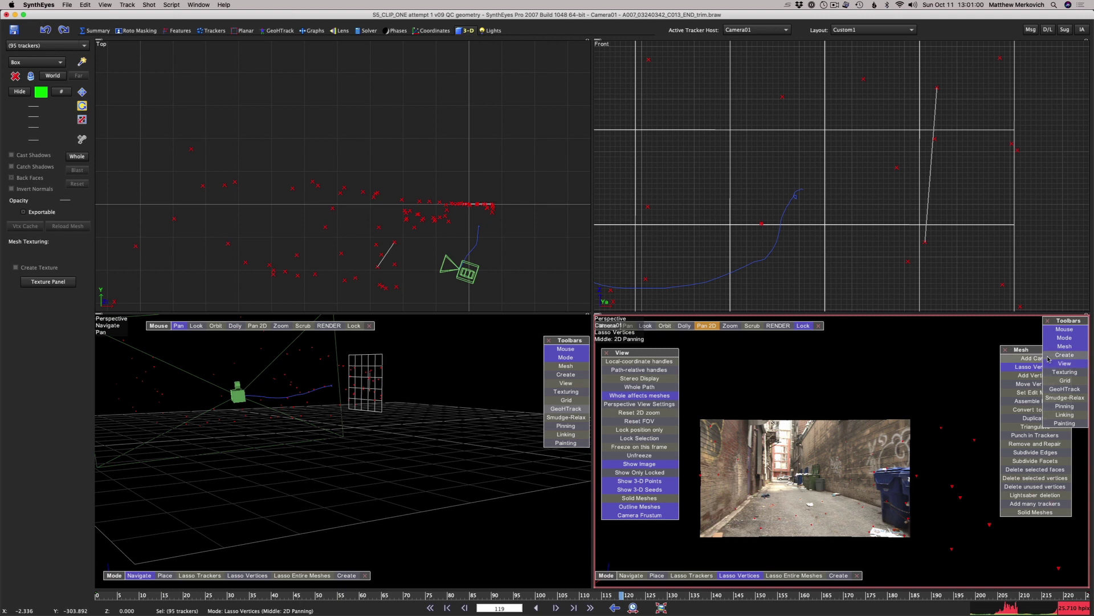
{"action": "left_click_drag", "start_coordinate": [1026, 350], "coordinate": [984, 331]}
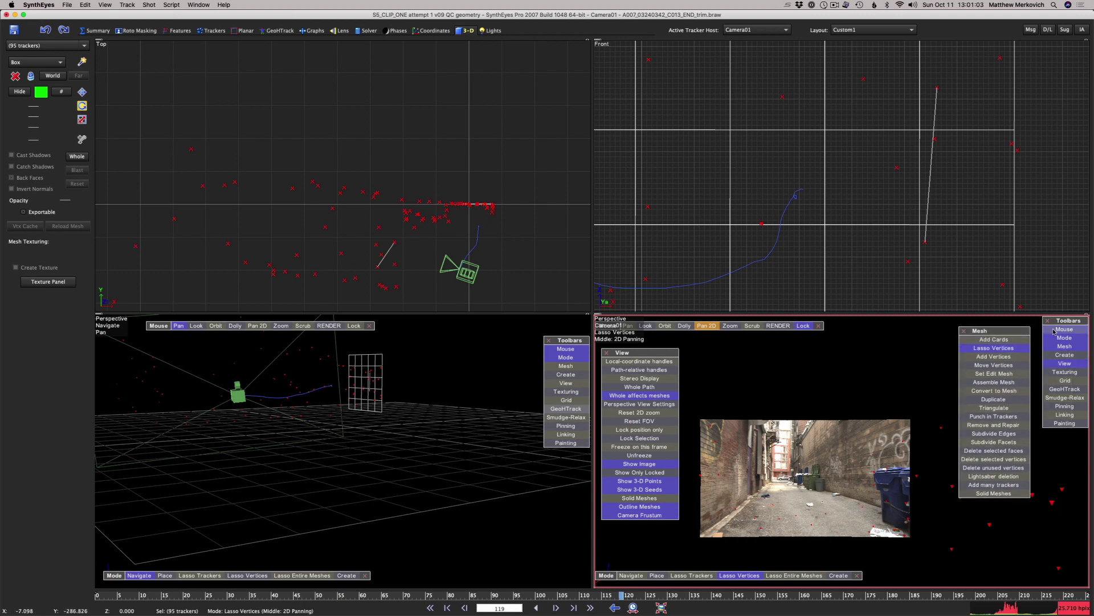
{"action": "left_click", "coordinate": [1013, 97]}
{"action": "left_click", "coordinate": [1013, 97]}
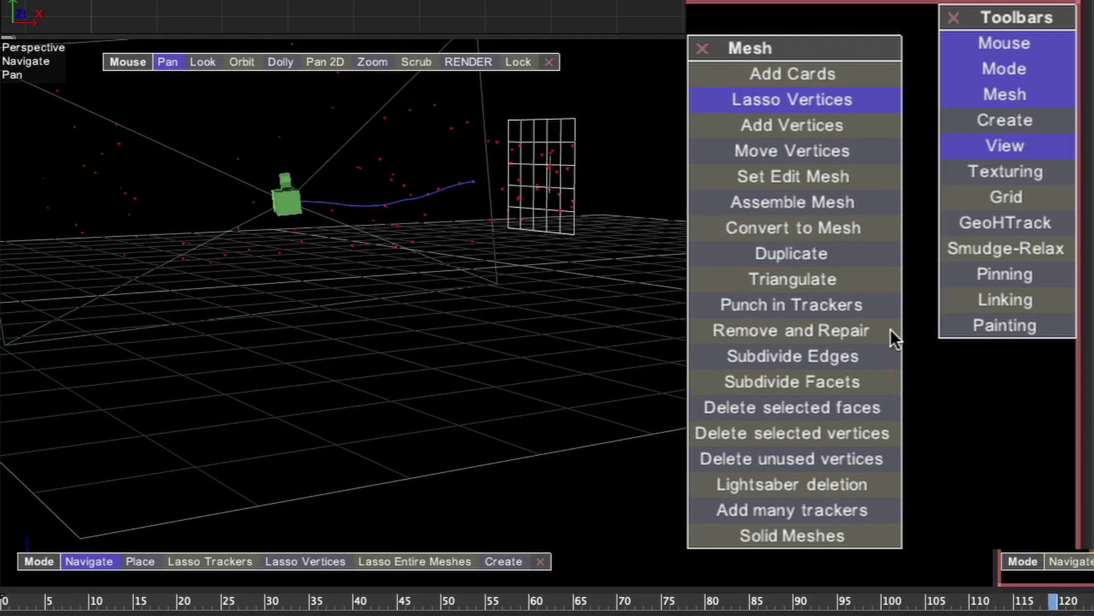
{"action": "left_click", "coordinate": [809, 226]}
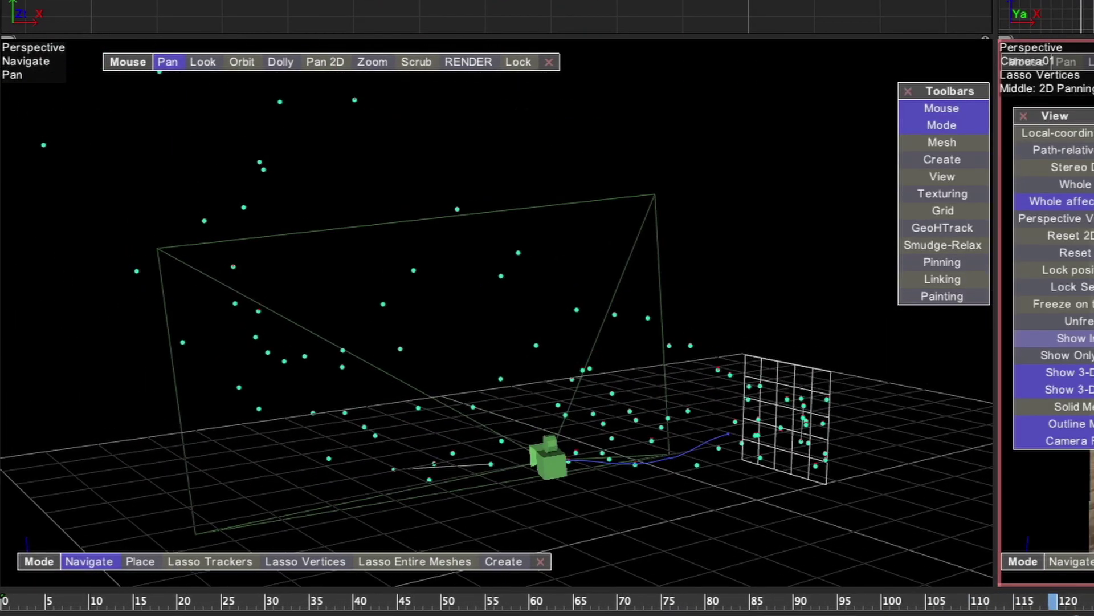
{"action": "left_click_drag", "start_coordinate": [312, 149], "coordinate": [329, 266]}
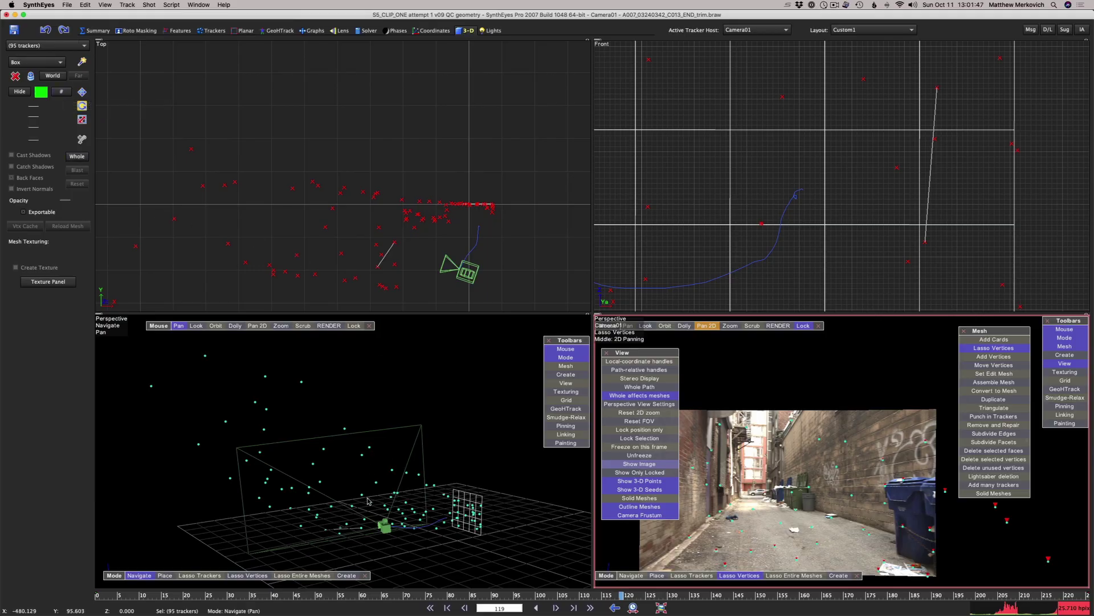
Select the new tracker mesh in the perspective view and color it white
{"action": "left_click", "coordinate": [361, 497]}
{"action": "left_click", "coordinate": [41, 91]}
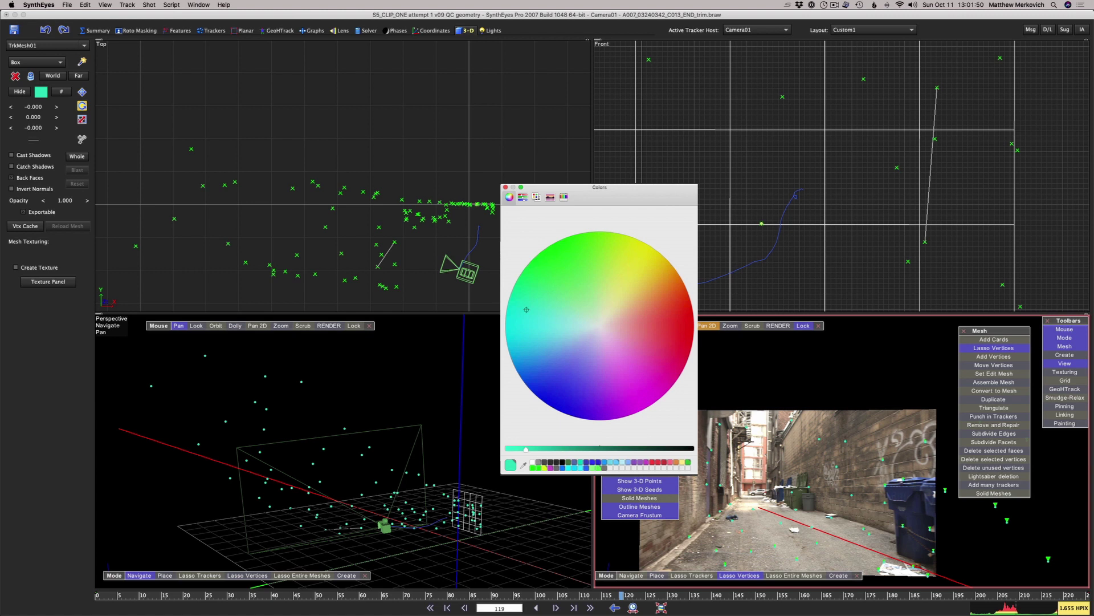
{"action": "left_click", "coordinate": [532, 463]}
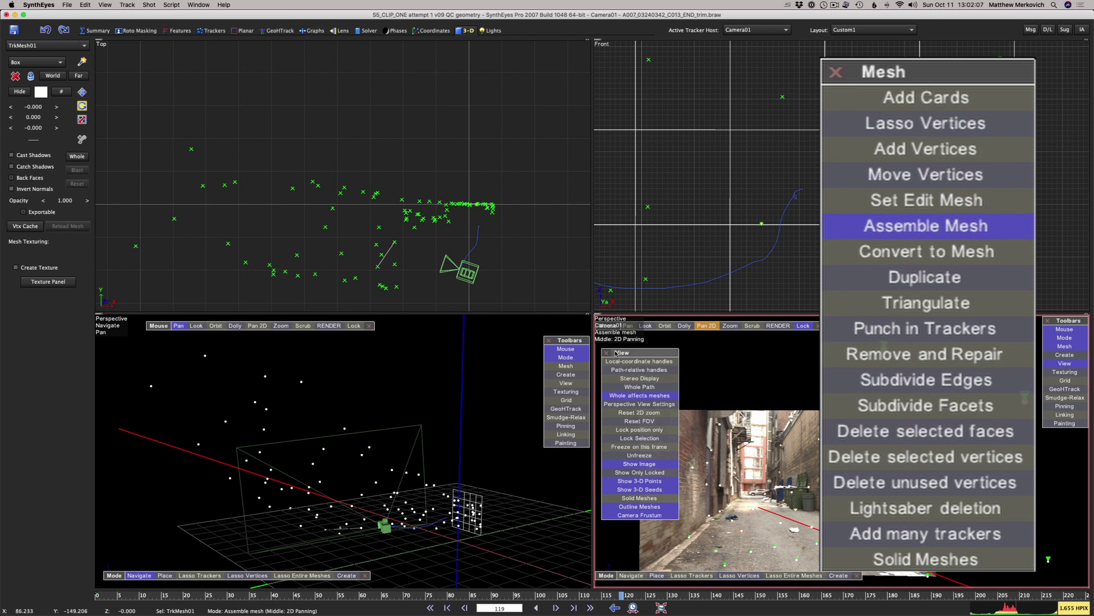
Switch to the full Perspective layout and assemble mesh facets between the tracker vertices on the left brick wall
{"action": "left_click_drag", "start_coordinate": [628, 353], "coordinate": [641, 359]}
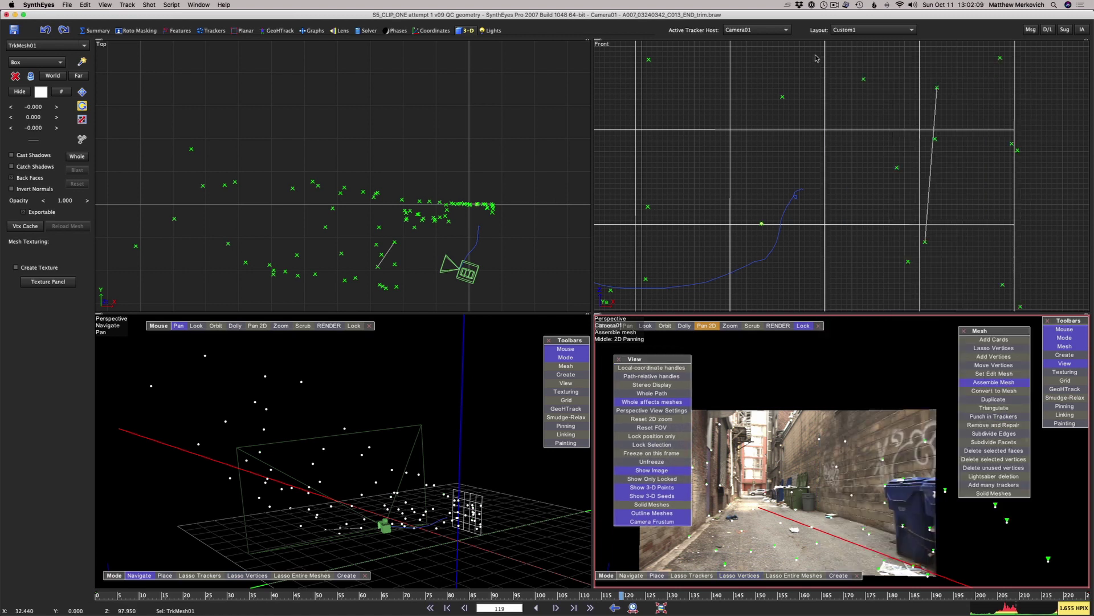
{"action": "left_click", "coordinate": [870, 32]}
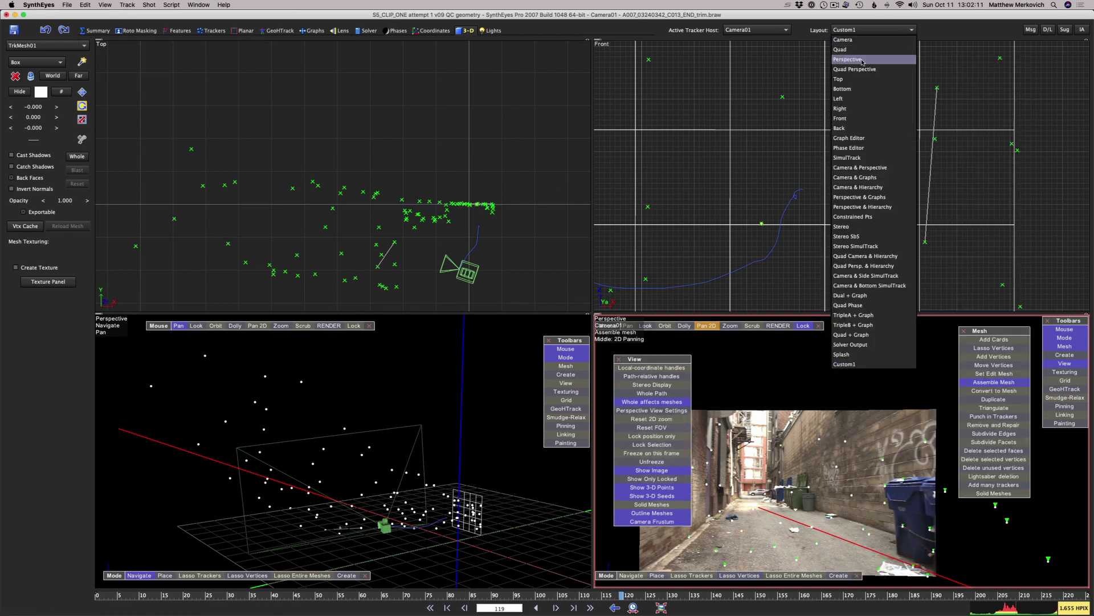
{"action": "left_click", "coordinate": [847, 60]}
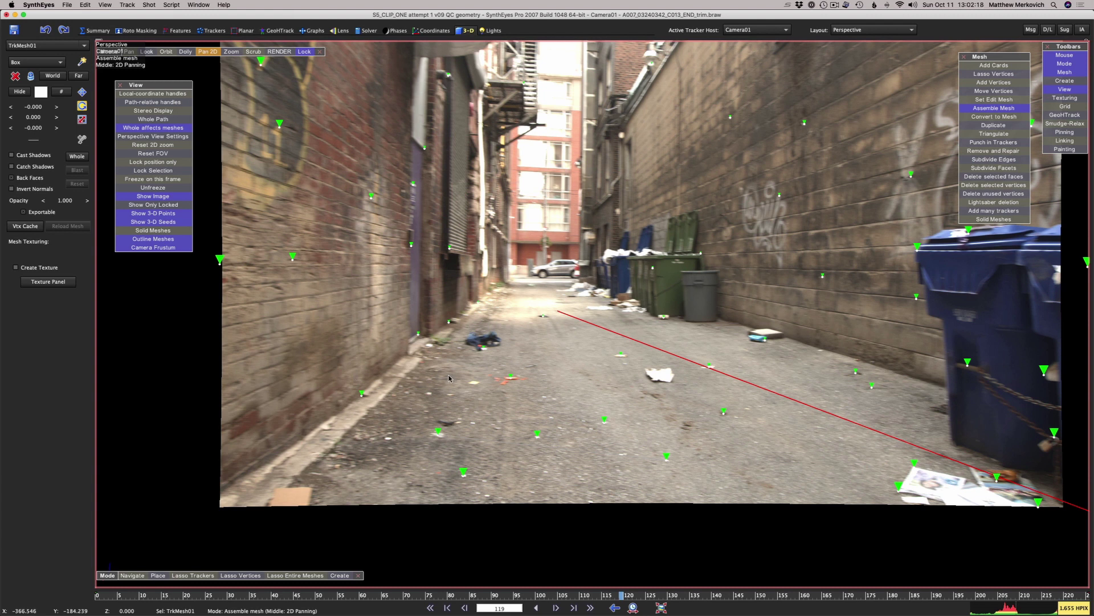
{"action": "scroll", "coordinate": [449, 378], "scroll_direction": "down", "scroll_amount": 3}
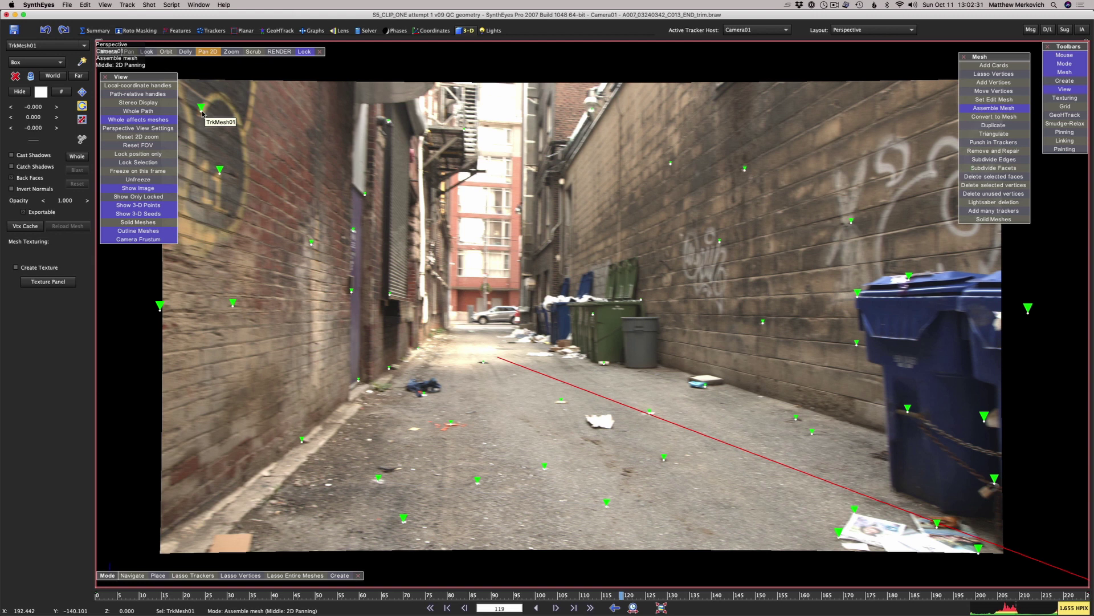
{"action": "left_click", "coordinate": [201, 112]}
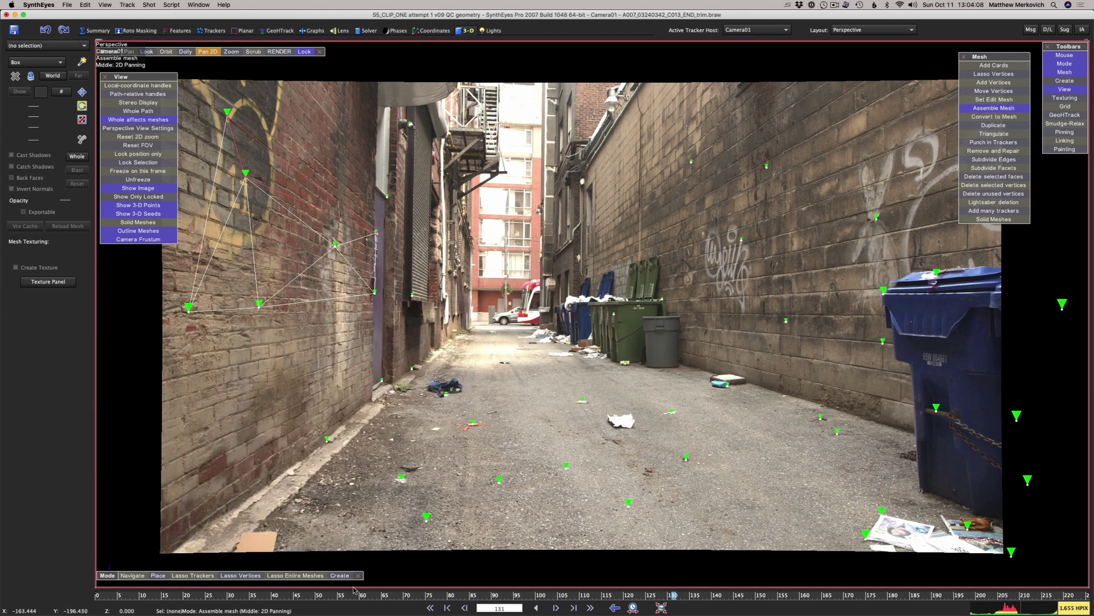
Lasso the alley's ground vertices in the camera view and try triangulating them from that viewpoint
{"action": "left_click", "coordinate": [238, 576]}
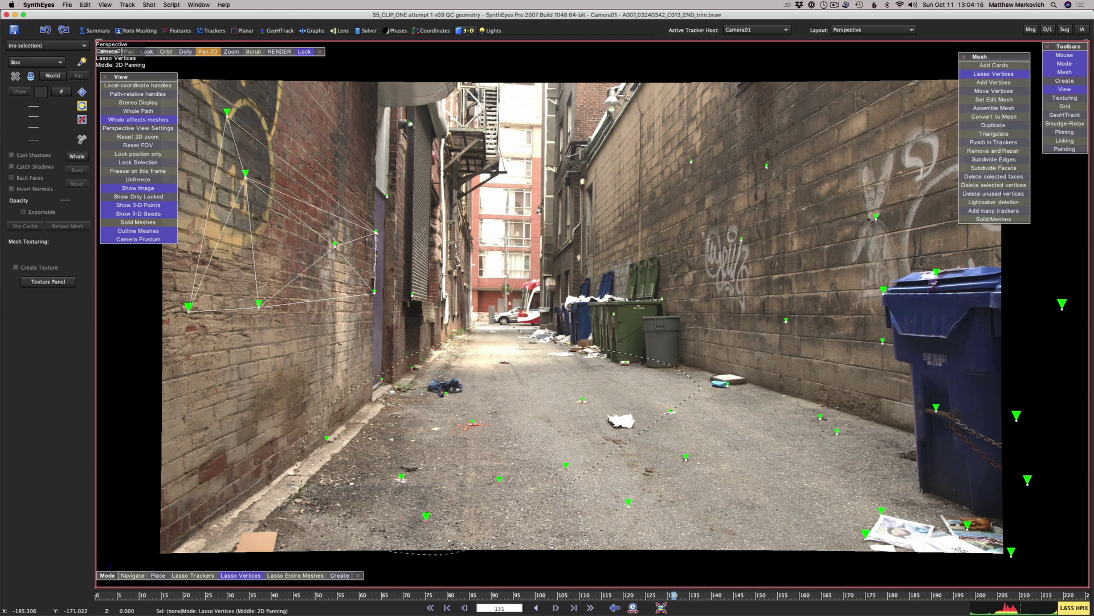
{"action": "left_click_drag", "start_coordinate": [493, 326], "coordinate": [493, 326]}
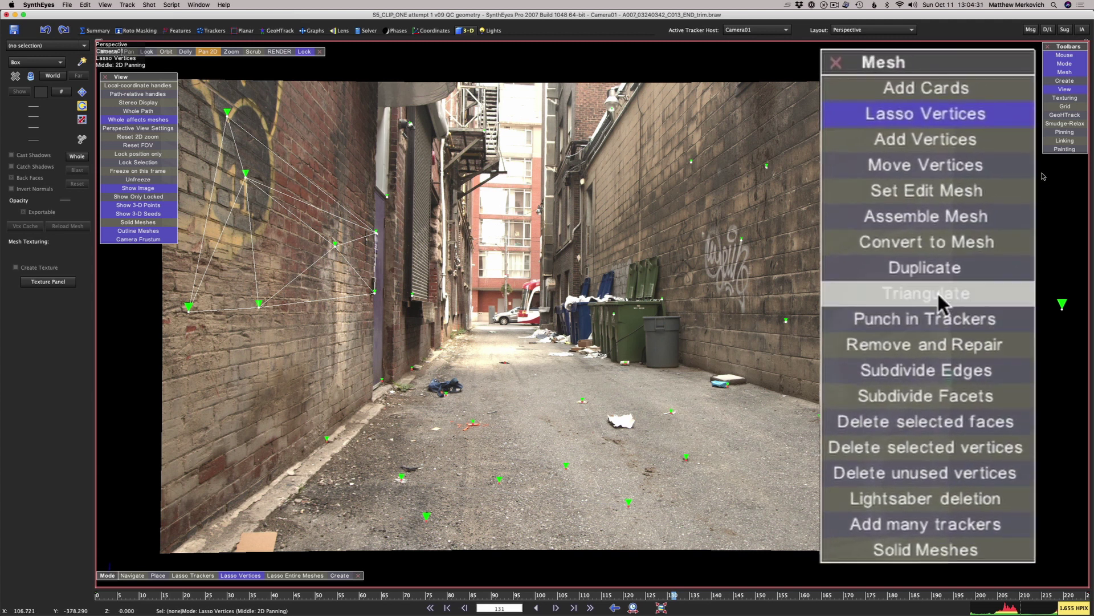
{"action": "left_click", "coordinate": [995, 134]}
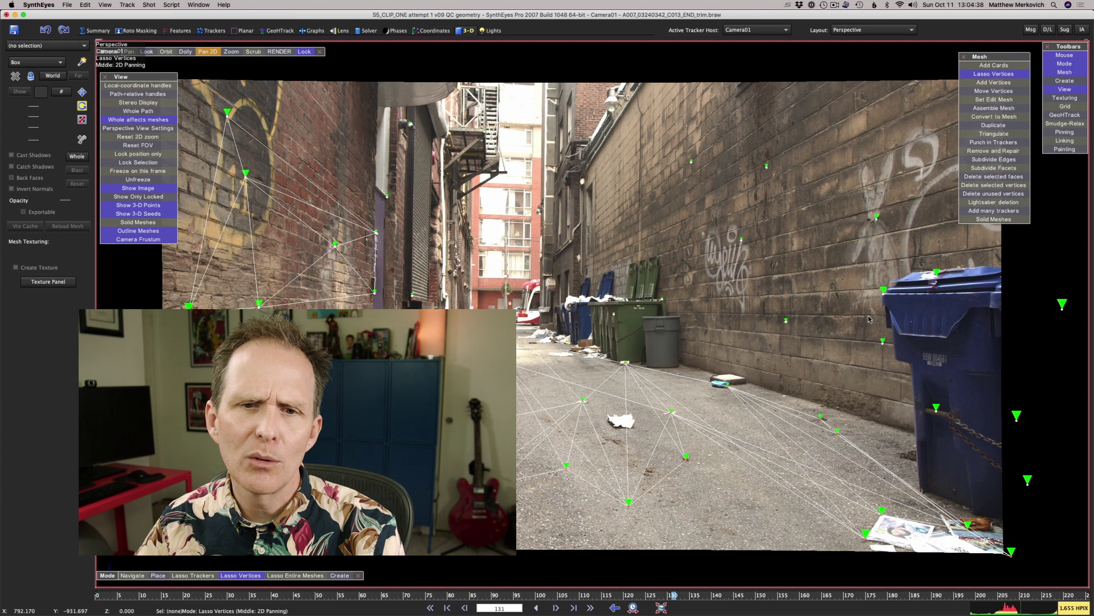
{"action": "key", "text": "super+z"}
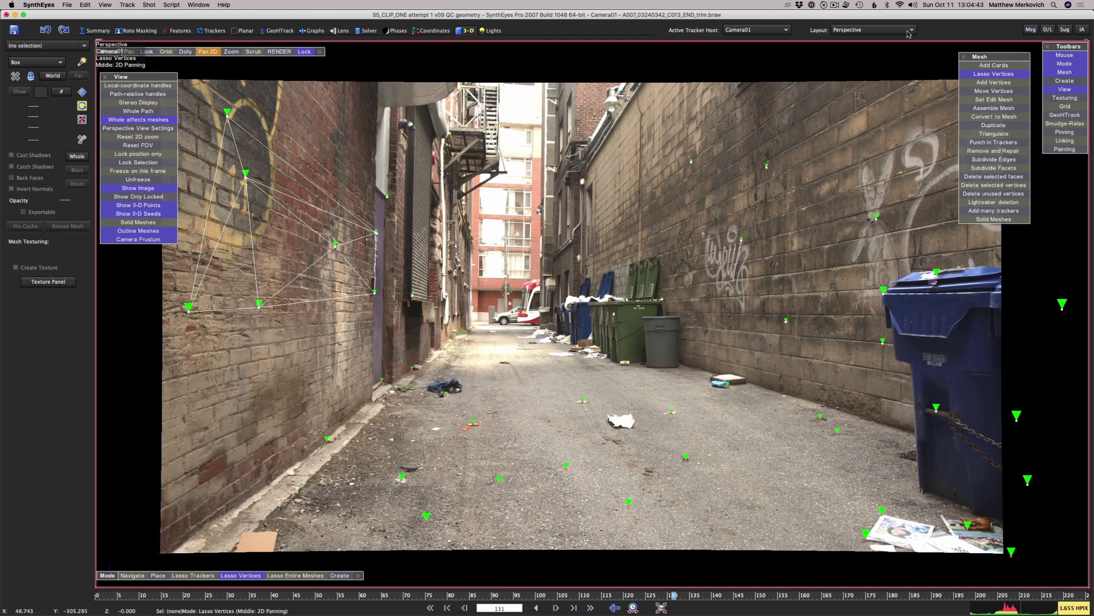
Switch to the Quad Perspective layout, replace the Left view with a free perspective view, and enlarge the two lower viewports
{"action": "left_click", "coordinate": [908, 32]}
{"action": "left_click", "coordinate": [872, 97]}
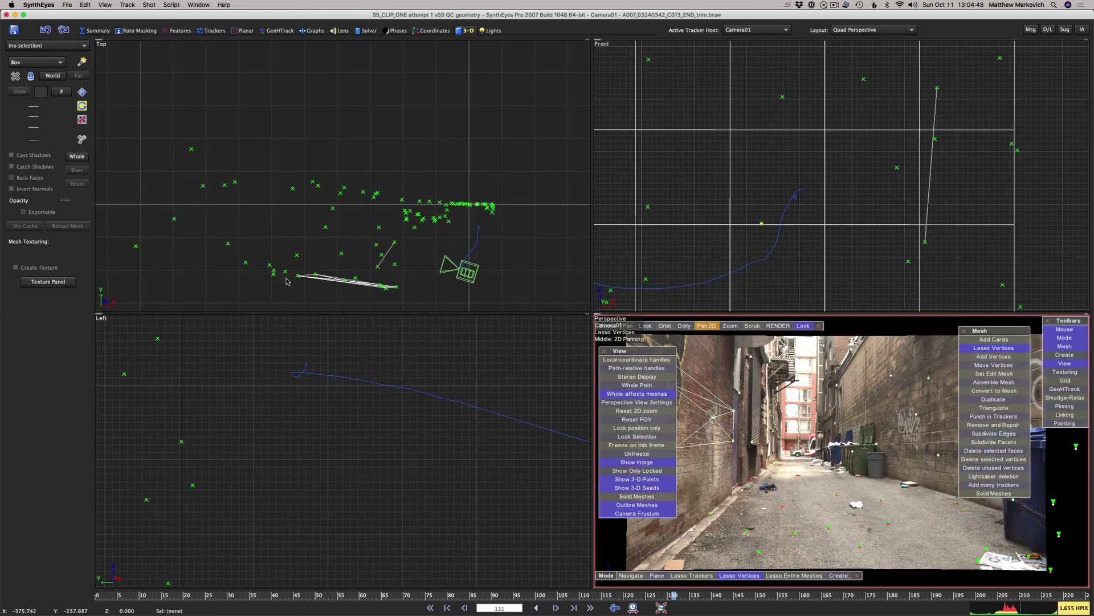
{"action": "left_click", "coordinate": [100, 318]}
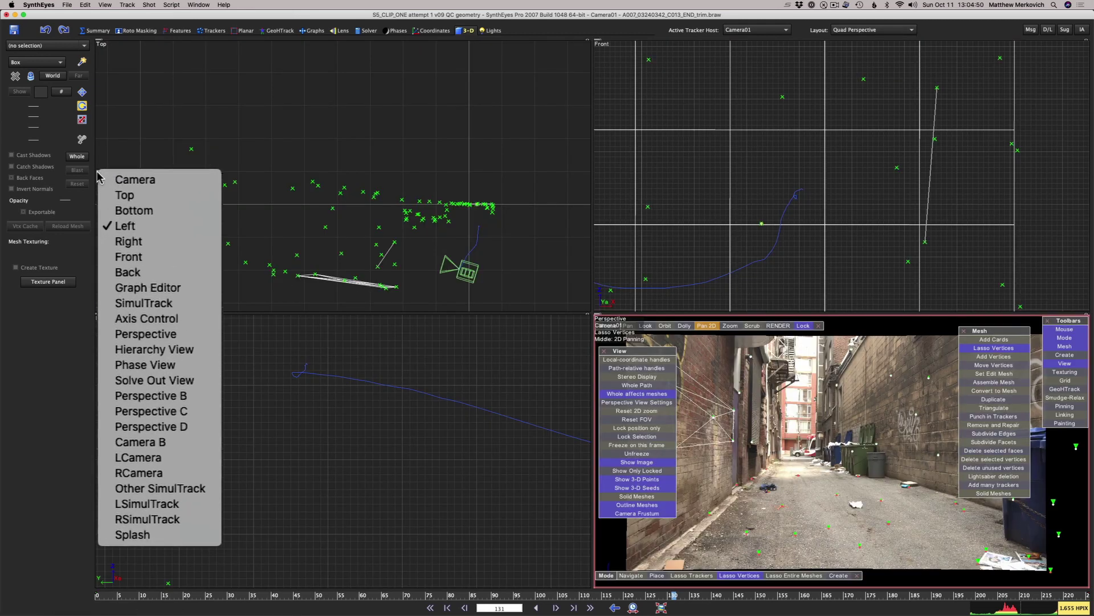
{"action": "left_click", "coordinate": [145, 379]}
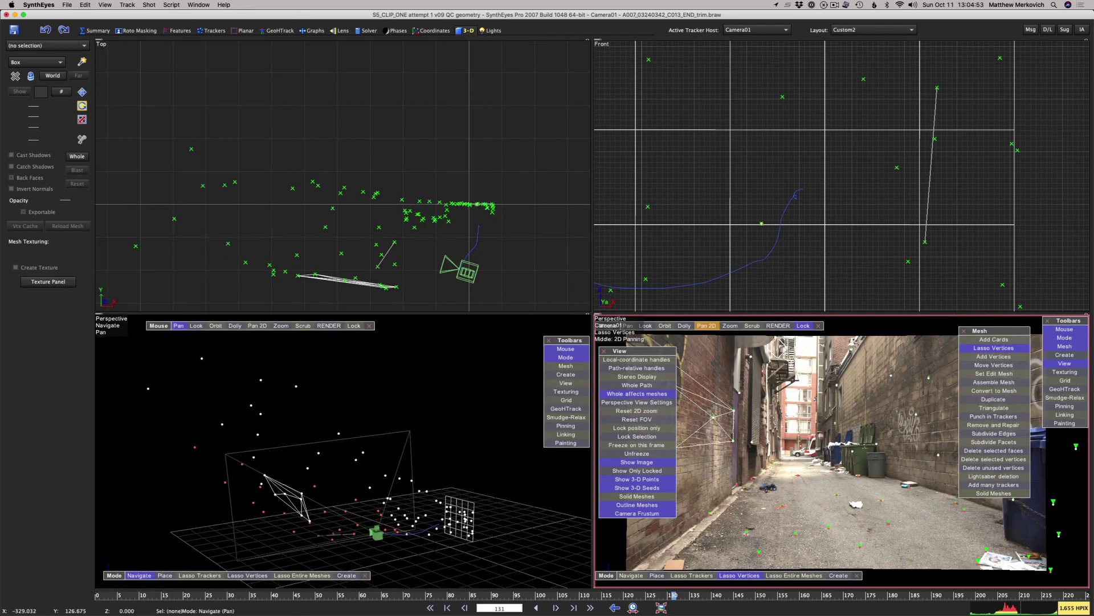
{"action": "left_click", "coordinate": [215, 325]}
{"action": "left_click_drag", "start_coordinate": [222, 399], "coordinate": [272, 427]}
{"action": "key", "text": "p"}
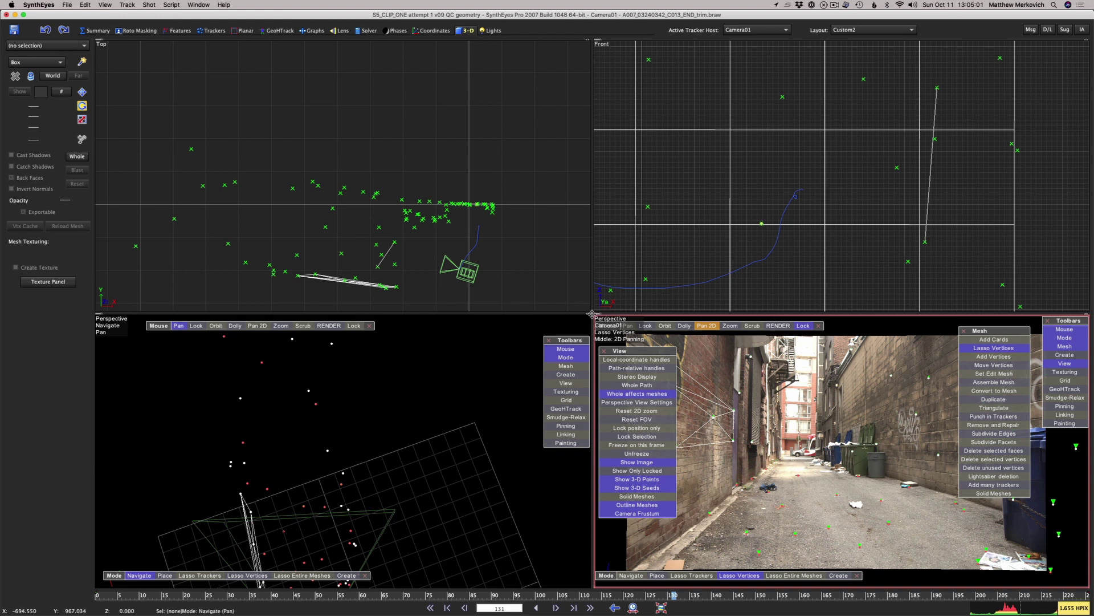
{"action": "left_click_drag", "start_coordinate": [593, 313], "coordinate": [586, 164]}
{"action": "left_click_drag", "start_coordinate": [447, 416], "coordinate": [433, 326]}
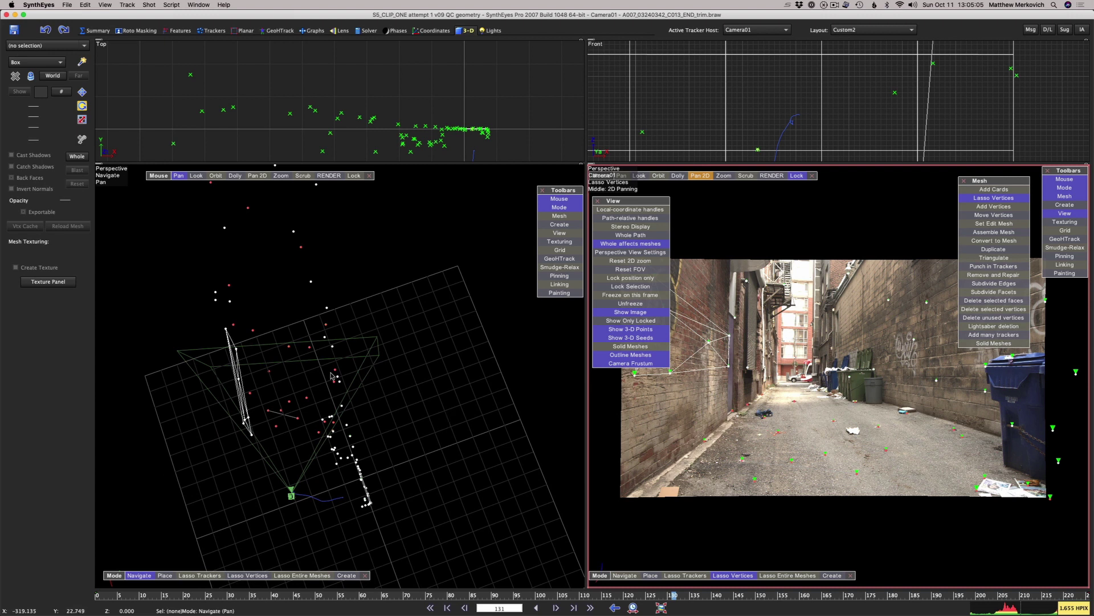
Triangulate the selected ground vertices from a perspective viewpoint looking straight down on the alley
{"action": "left_click", "coordinate": [215, 176]}
{"action": "left_click_drag", "start_coordinate": [365, 485], "coordinate": [309, 481]}
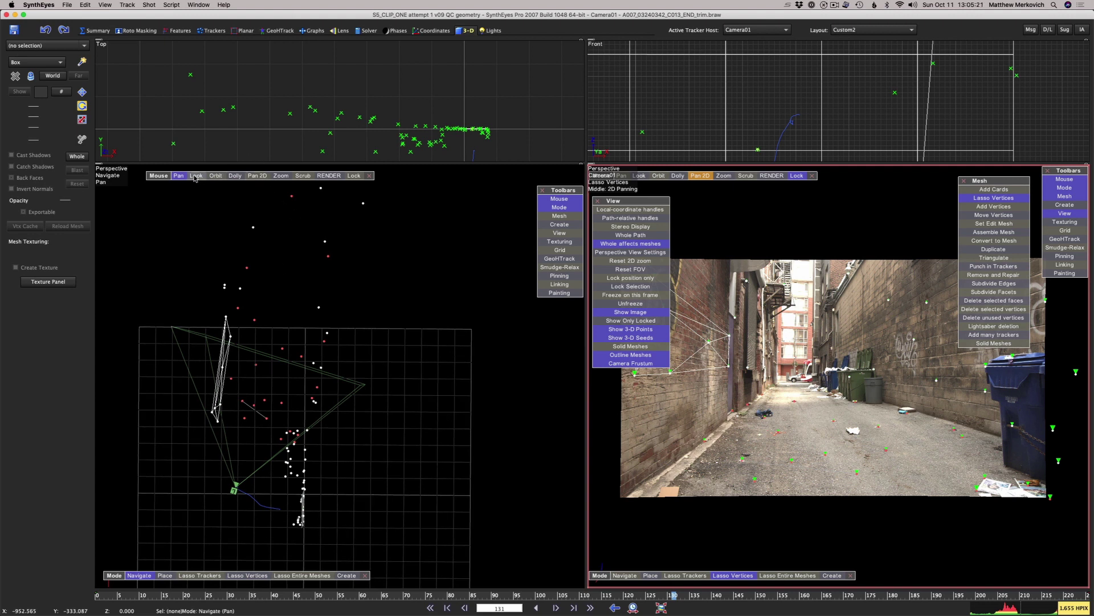
{"action": "left_click_drag", "start_coordinate": [178, 176], "coordinate": [181, 180]}
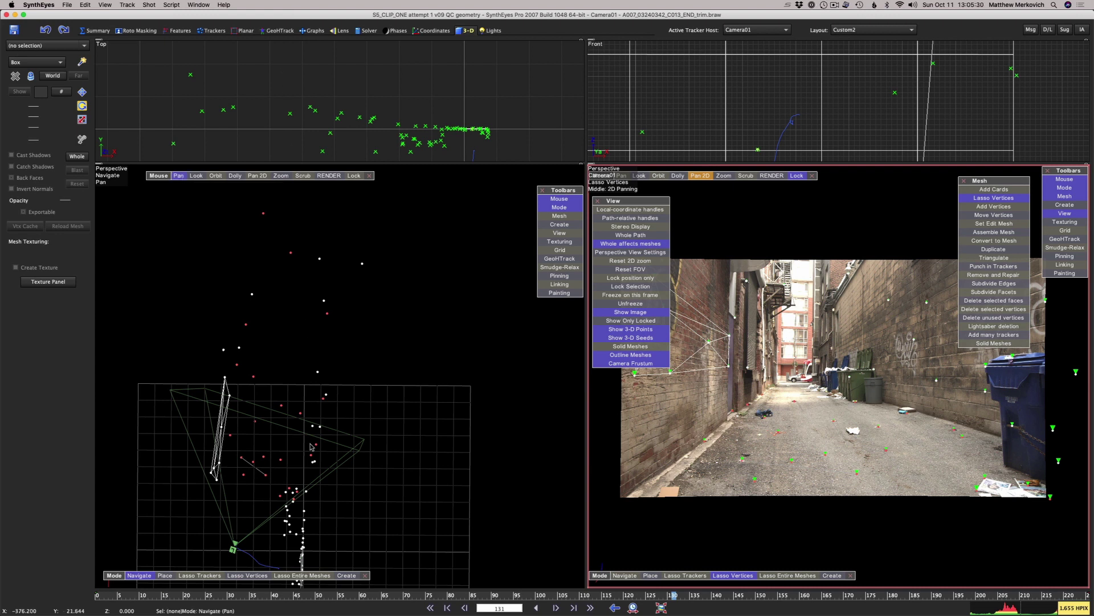
{"action": "left_click", "coordinate": [572, 217]}
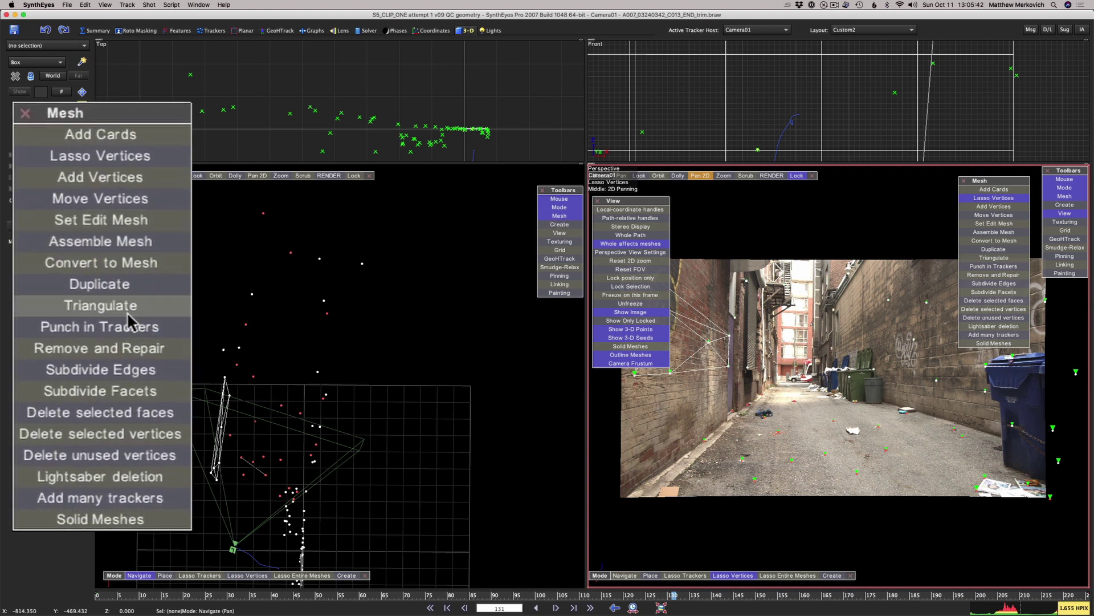
{"action": "left_click", "coordinate": [149, 280]}
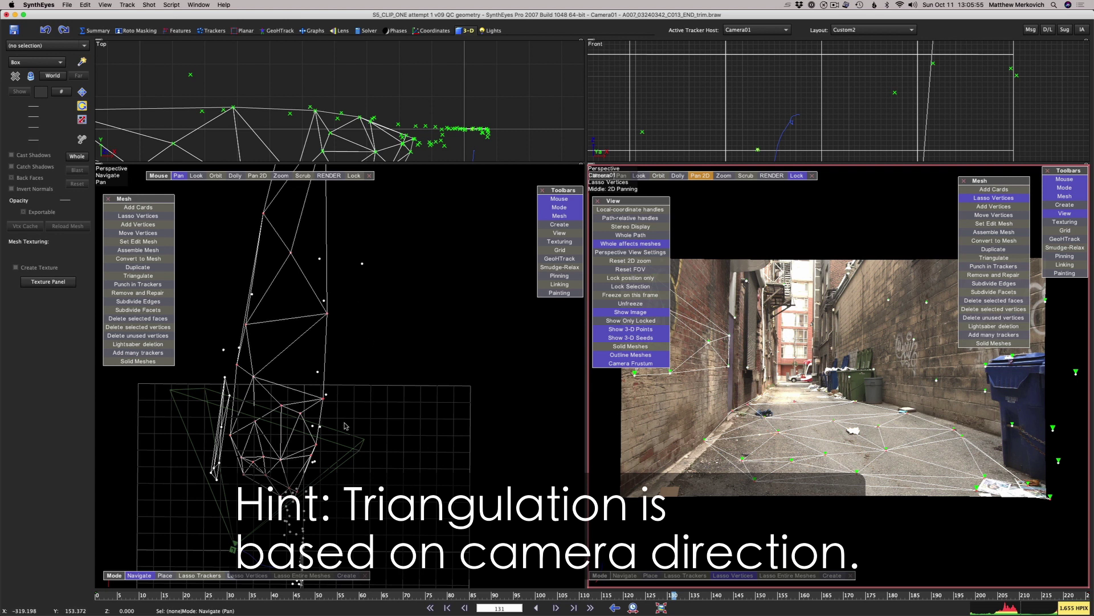
{"action": "left_click_drag", "start_coordinate": [285, 370], "coordinate": [294, 413]}
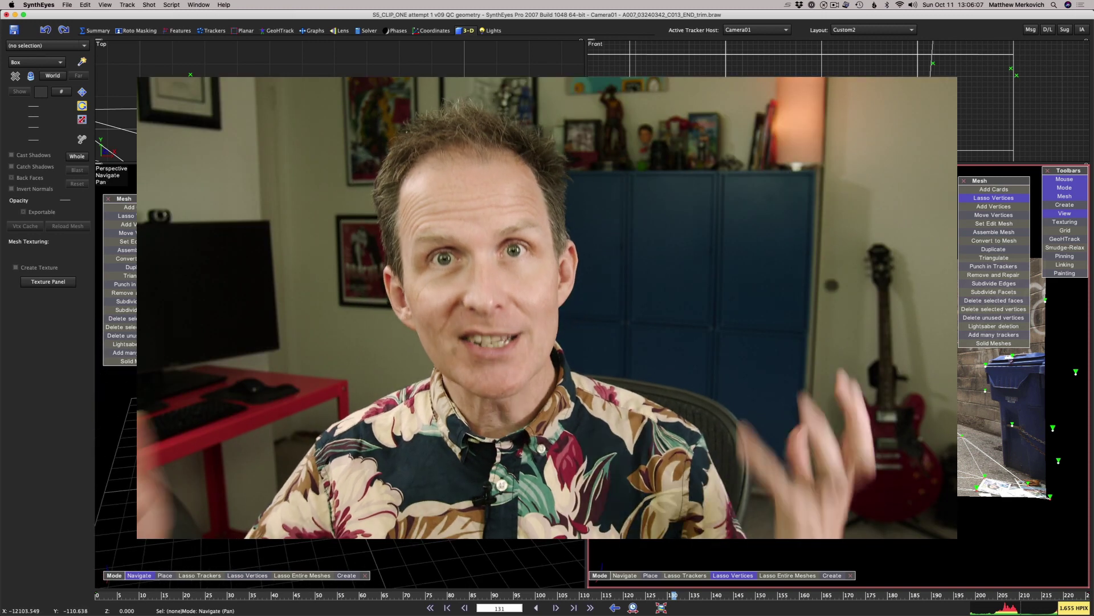
{"action": "left_click", "coordinate": [178, 176]}
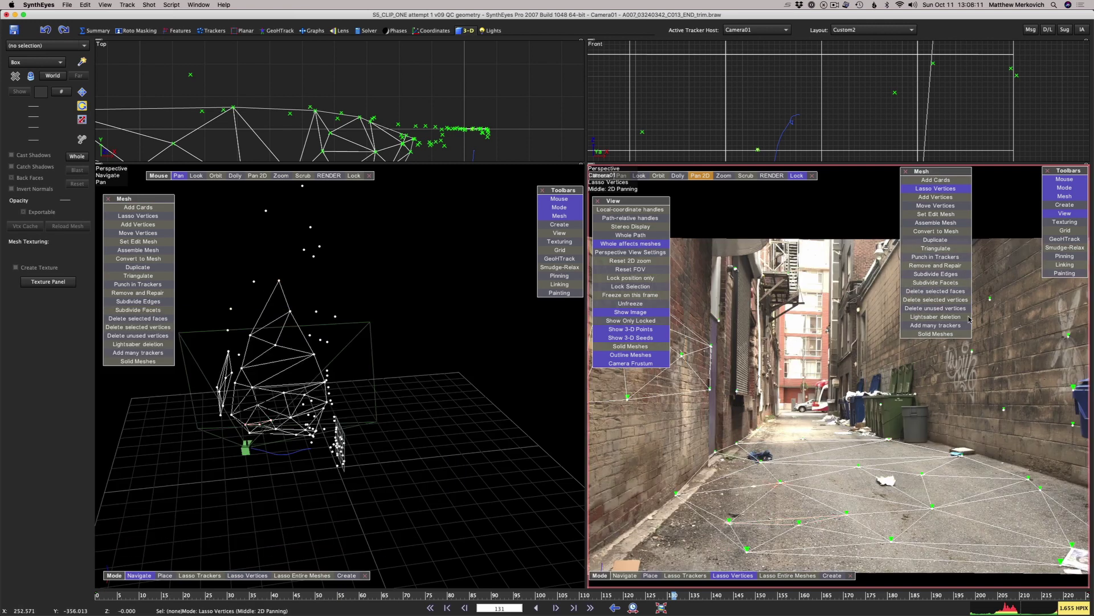
Move the Mesh toolbar clear of the right brick wall and lasso that wall's vertices in the camera view
{"action": "left_click_drag", "start_coordinate": [956, 170], "coordinate": [728, 194]}
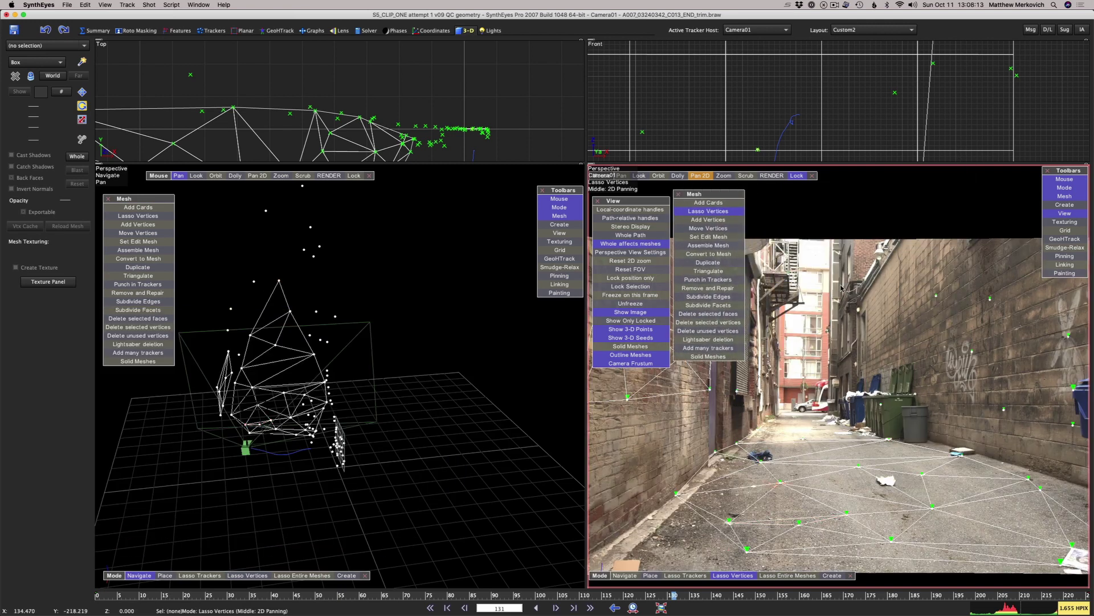
{"action": "mouse_move", "coordinate": [864, 322]}
{"action": "left_mouse_down"}
{"action": "mouse_move", "coordinate": [878, 371]}
{"action": "mouse_move", "coordinate": [924, 399]}
{"action": "mouse_move", "coordinate": [995, 430]}
{"action": "mouse_move", "coordinate": [1059, 437]}
{"action": "left_mouse_up"}
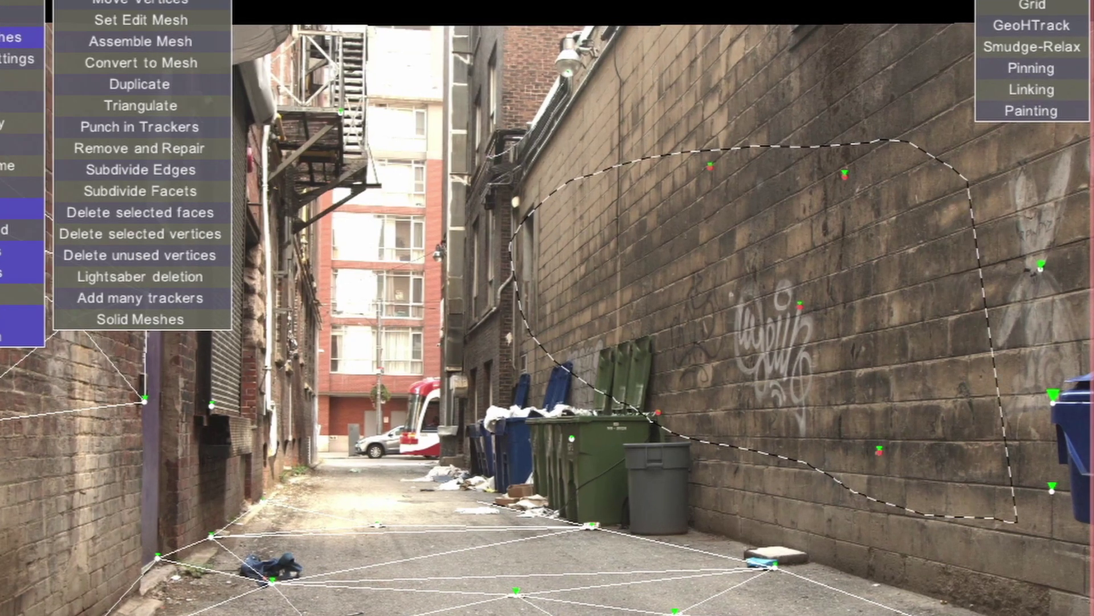
{"action": "left_click_drag", "start_coordinate": [1017, 521], "coordinate": [1037, 365]}
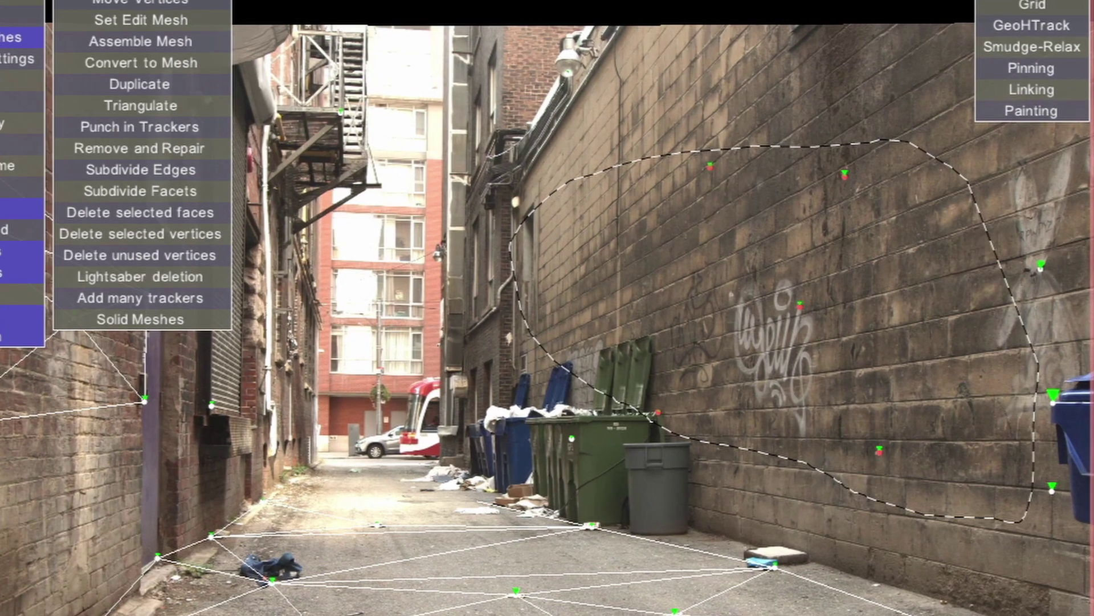
{"action": "left_click_drag", "start_coordinate": [1063, 265], "coordinate": [973, 191]}
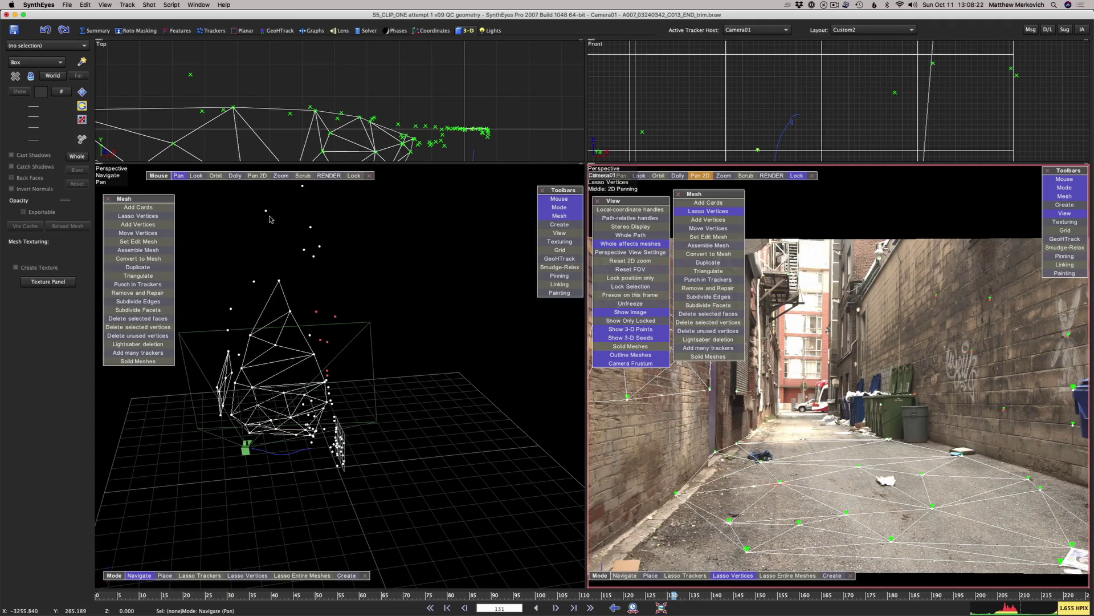
Extend the lasso selection in the free perspective view with the right wall's vertices nearer the camera
{"action": "left_click_drag", "start_coordinate": [215, 176], "coordinate": [303, 182]}
{"action": "left_click", "coordinate": [178, 175]}
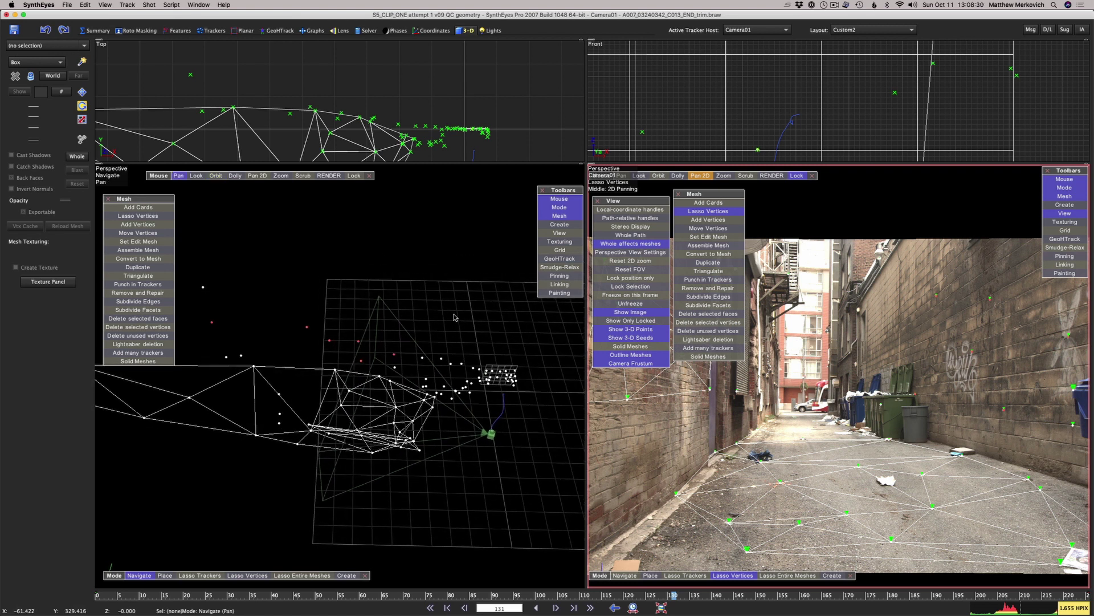
{"action": "left_click_drag", "start_coordinate": [454, 341], "coordinate": [459, 334]}
{"action": "left_click", "coordinate": [248, 575]}
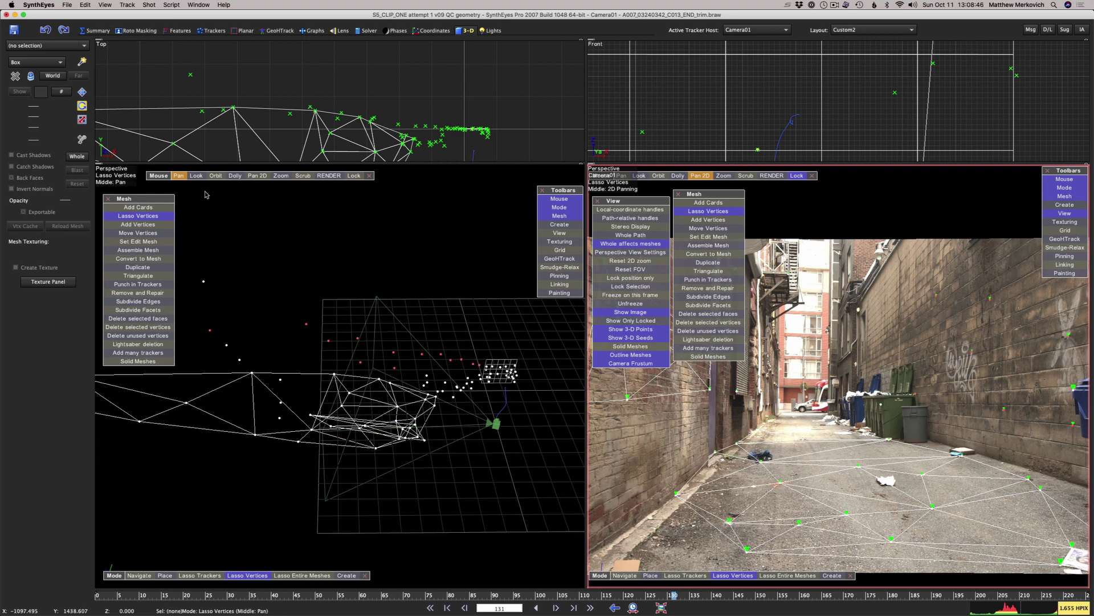
Triangulate the selected right wall vertices from a perspective viewpoint facing the wall
{"action": "left_click", "coordinate": [215, 176]}
{"action": "left_click_drag", "start_coordinate": [342, 399], "coordinate": [502, 411]}
{"action": "left_click_drag", "start_coordinate": [365, 251], "coordinate": [267, 189]}
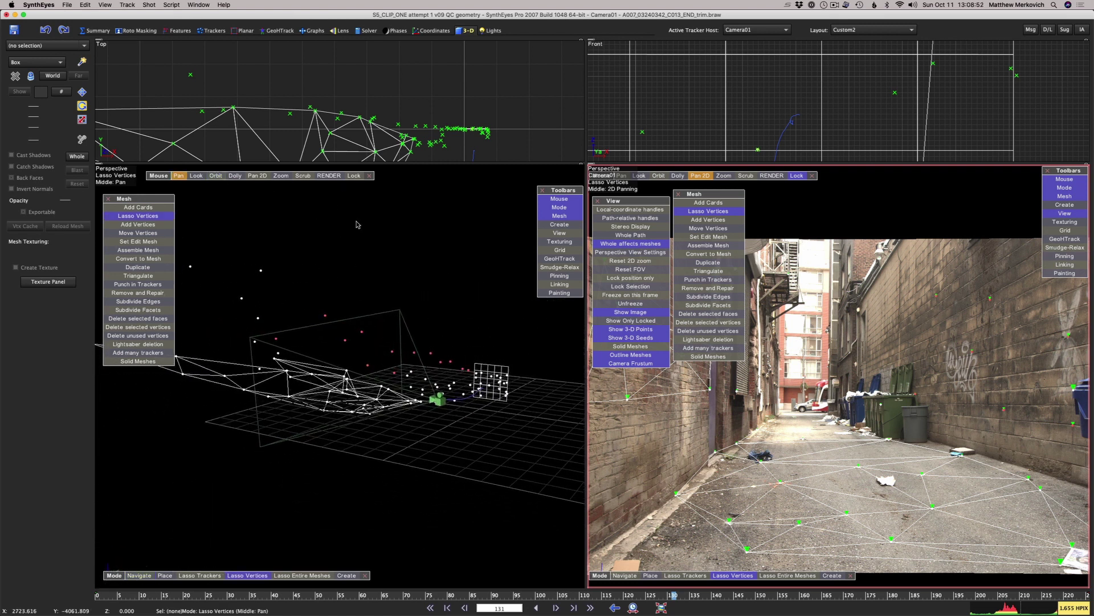
{"action": "scroll", "coordinate": [434, 368], "scroll_direction": "up", "scroll_amount": 2}
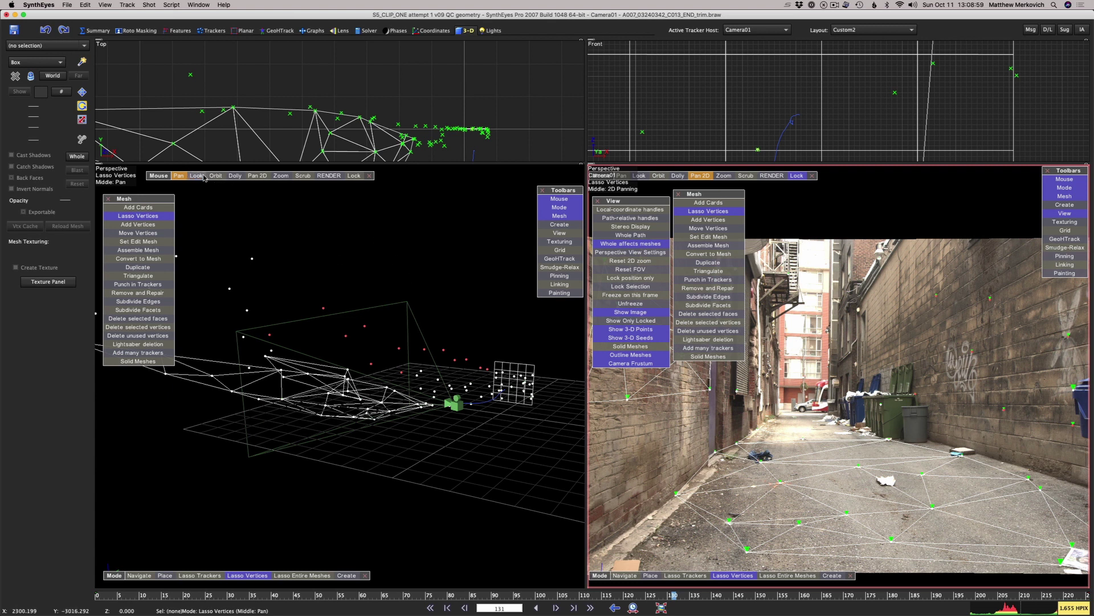
{"action": "left_click_drag", "start_coordinate": [215, 177], "coordinate": [507, 184]}
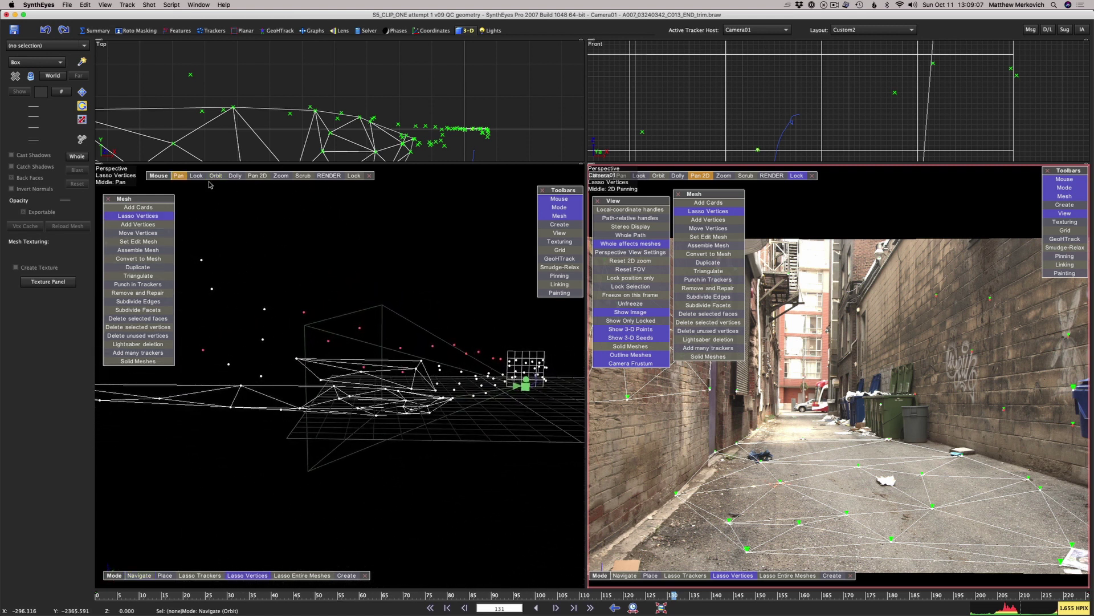
{"action": "left_click", "coordinate": [138, 275]}
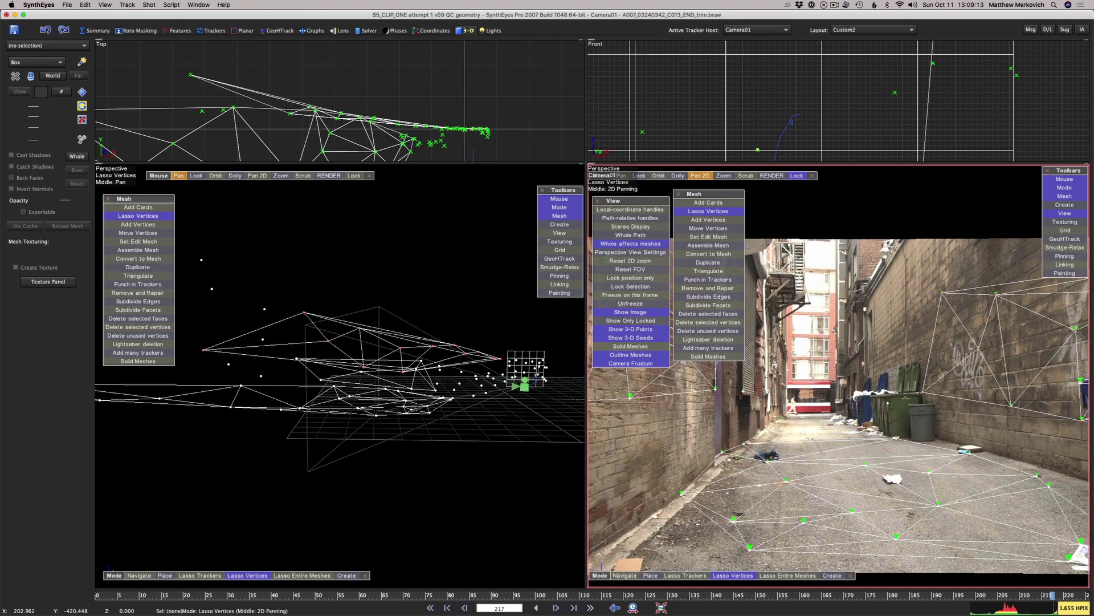
Delete the stray wall mesh vertex on the blue dumpster at frame 102, and review the mesh along the shot
{"action": "left_click", "coordinate": [546, 594]}
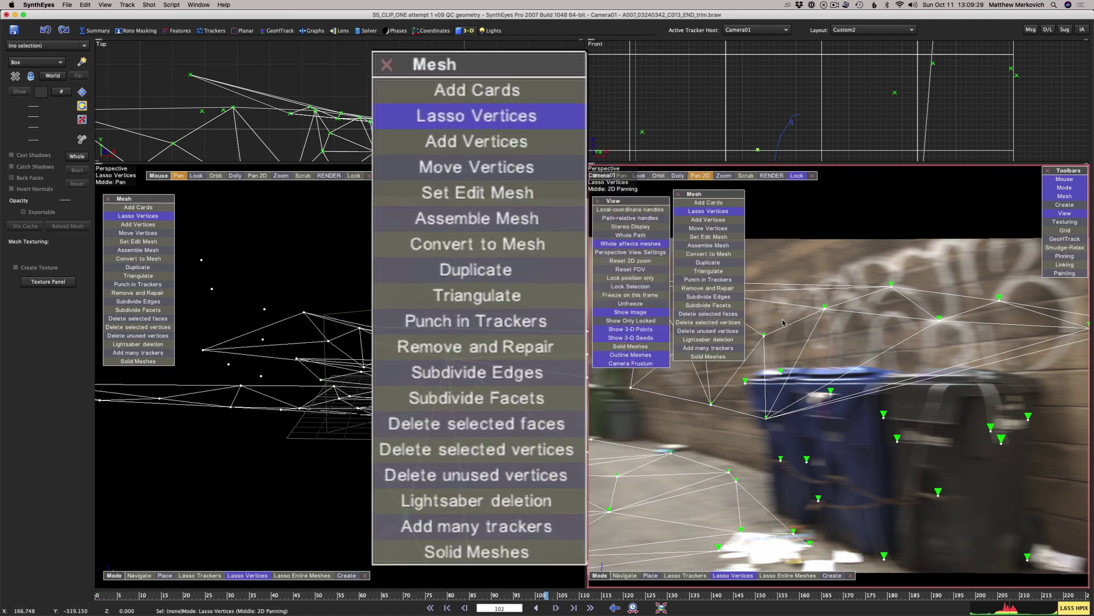
{"action": "left_click", "coordinate": [739, 322]}
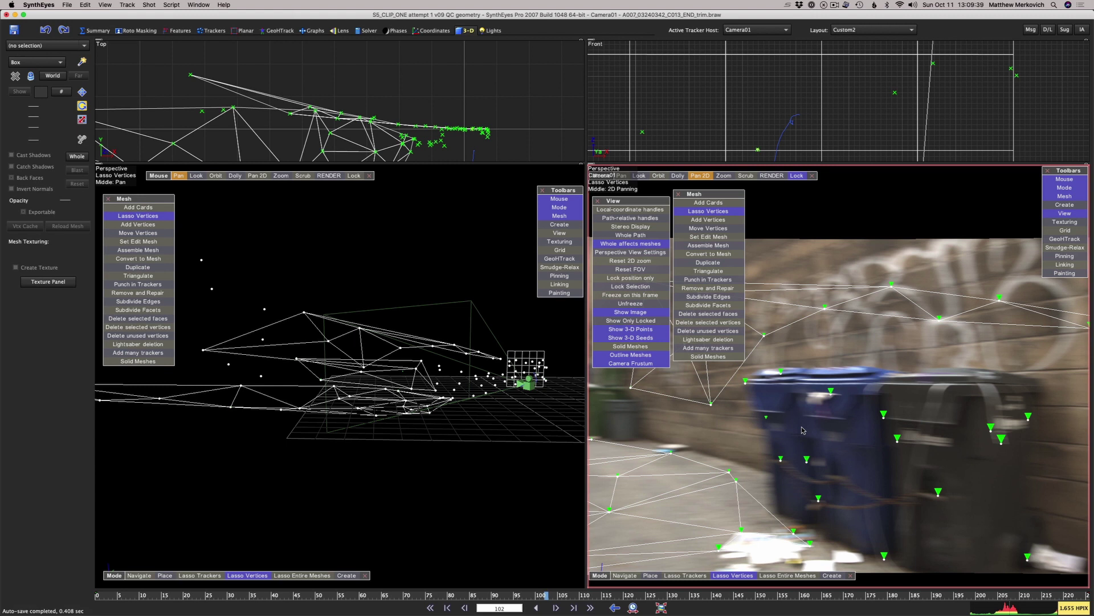
{"action": "left_click_drag", "start_coordinate": [551, 593], "coordinate": [1086, 594]}
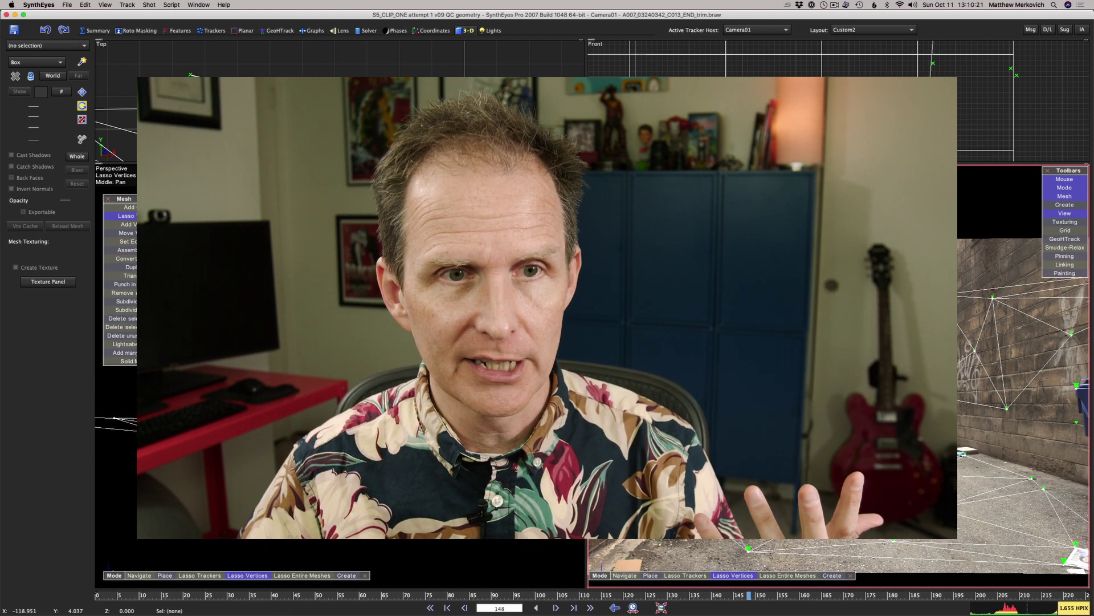
{"action": "left_click_drag", "start_coordinate": [342, 365], "coordinate": [365, 399], "text": "alt"}
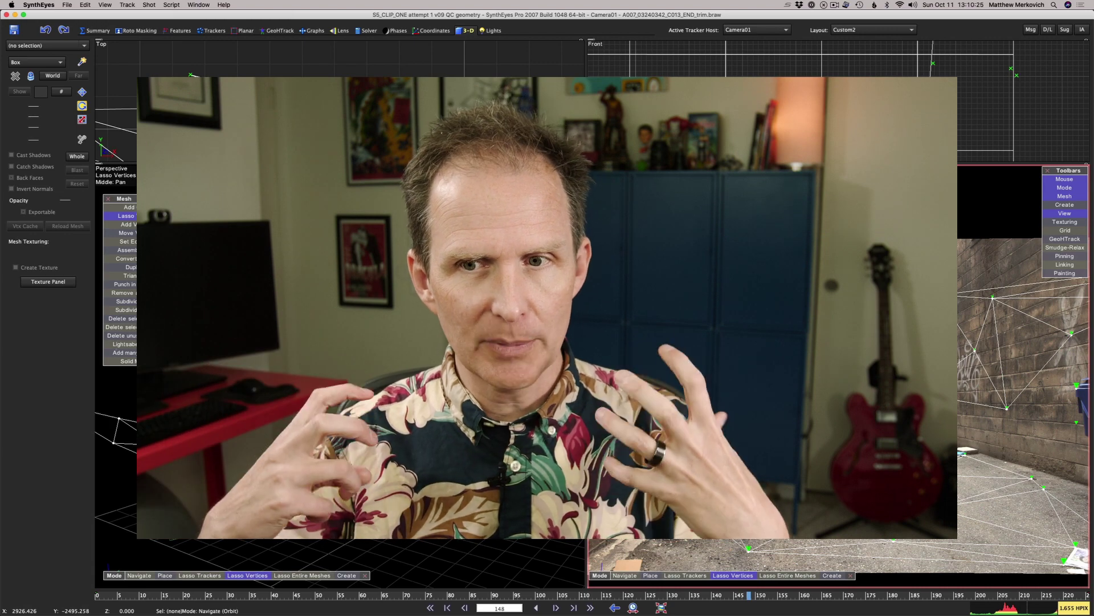